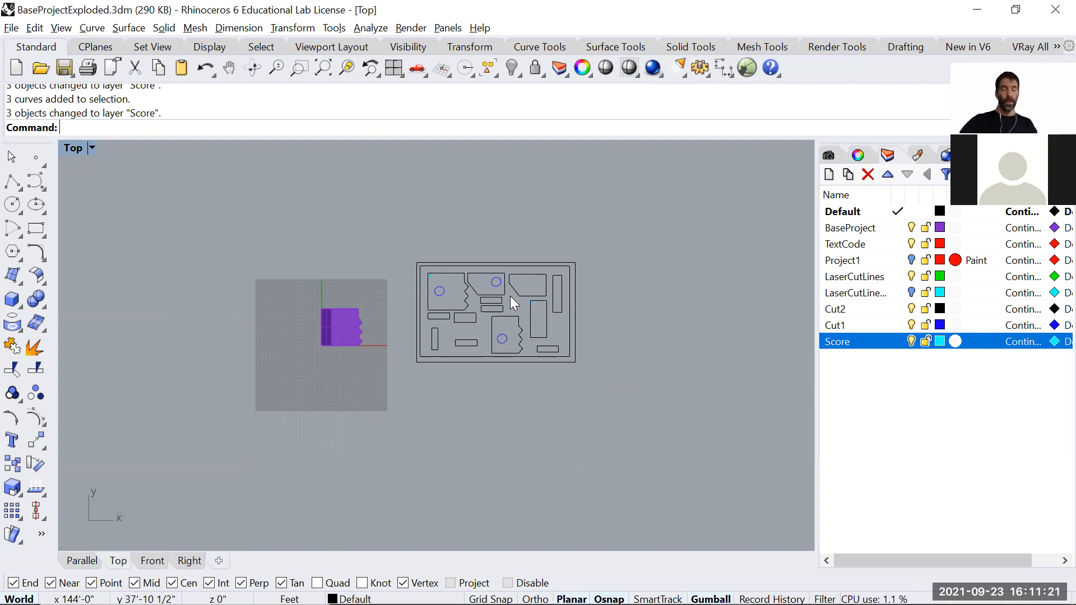
- Delete the two frame rectangles around the laser-cut layout and select all the part curves inside them
scroll(453, 276, "up", 3)
mouse_move(434, 244)
left_mouse_down()
mouse_move(399, 252)
mouse_move(673, 440)
mouse_move(760, 469)
left_mouse_up()
key("Delete")
- Export the selected part curves to the Three models folder as an AutoCAD DWG named LaserCutProject1, using the Default scheme
left_click(11, 27)
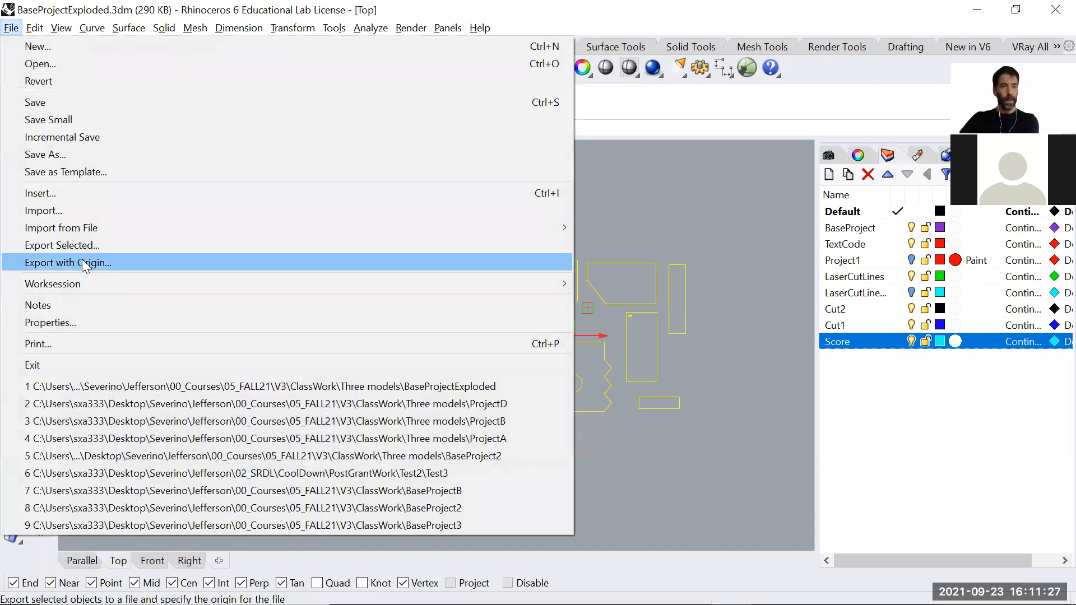
left_click(72, 244)
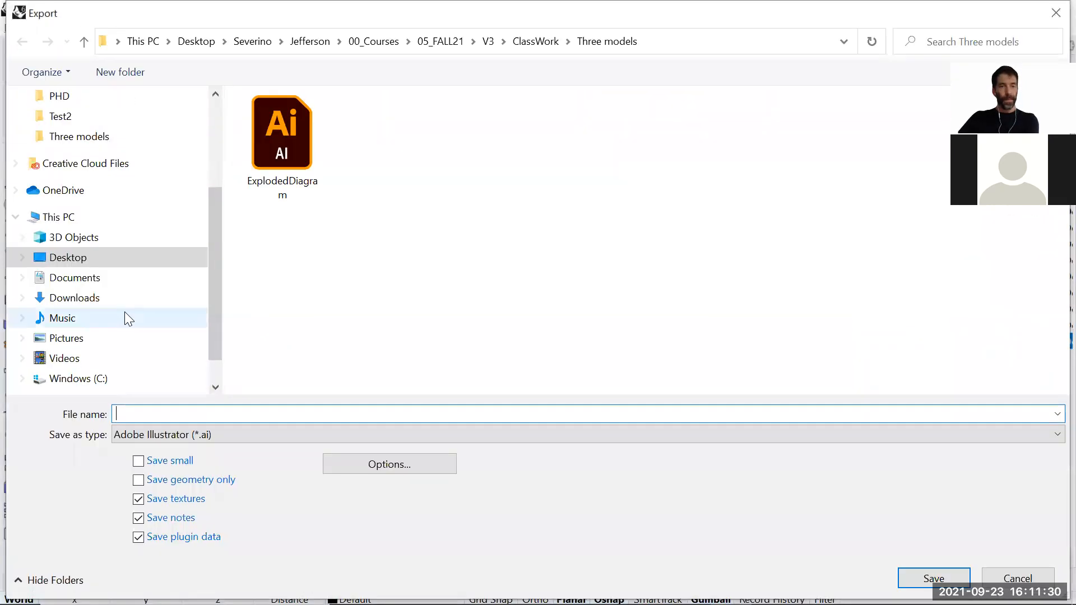
left_click(230, 436)
left_click(219, 53)
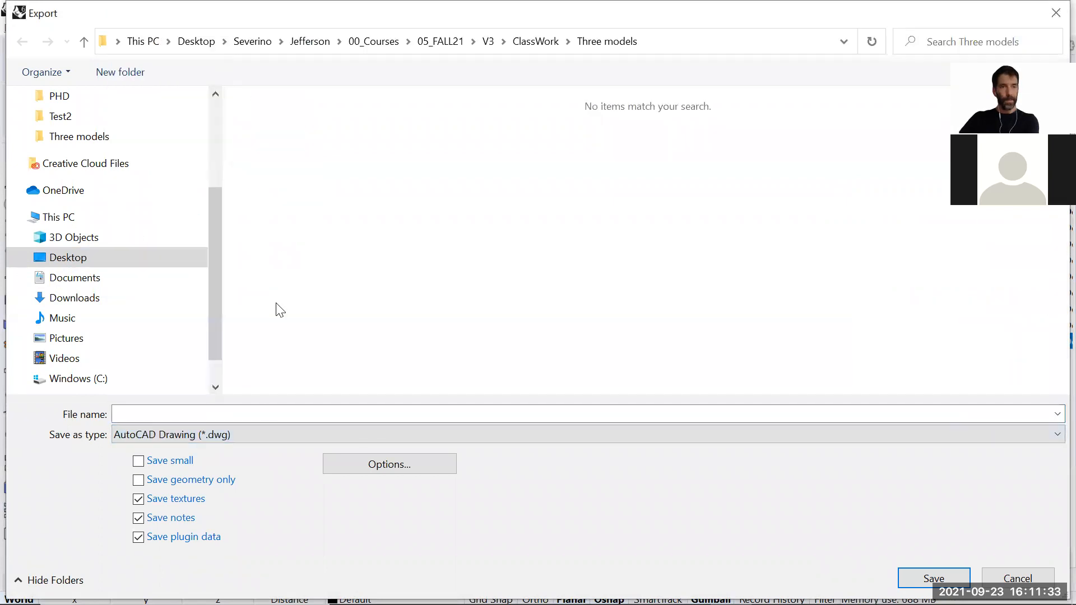
left_click(258, 416)
type("LaserC")
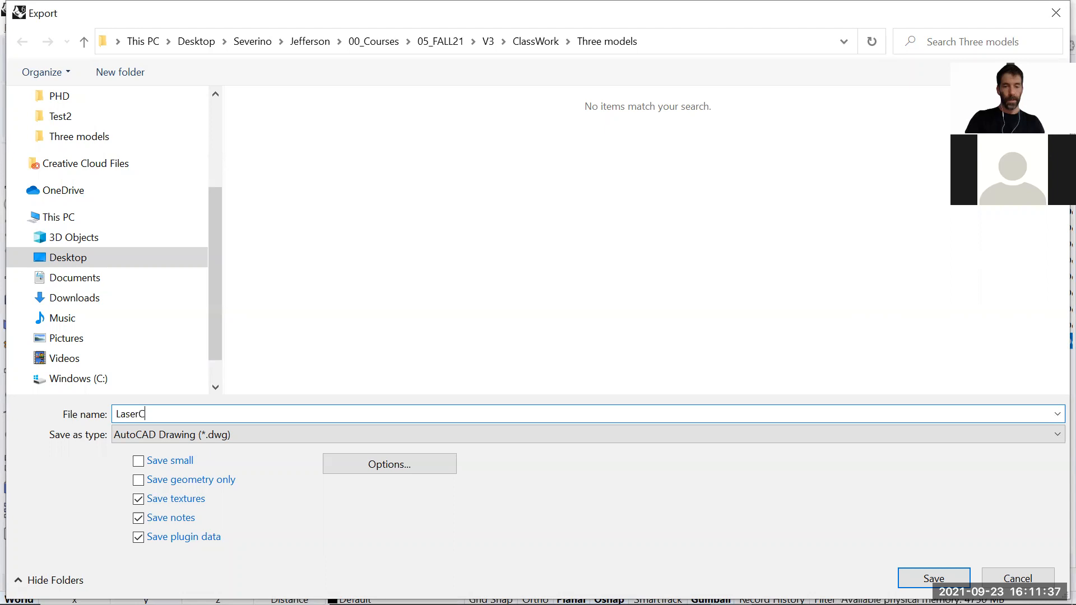
type("utProject1")
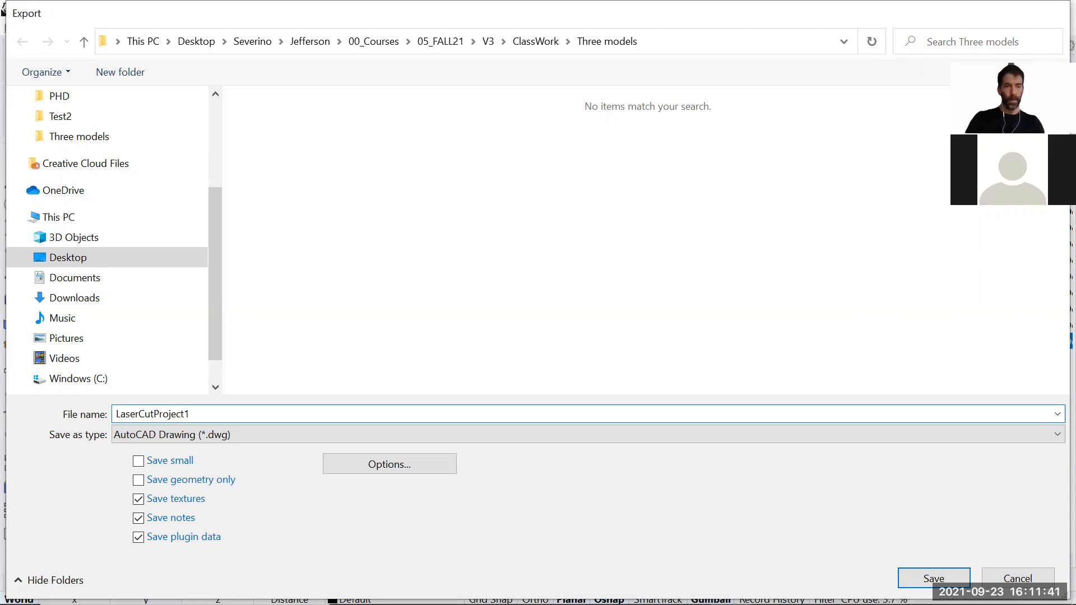
key("Return")
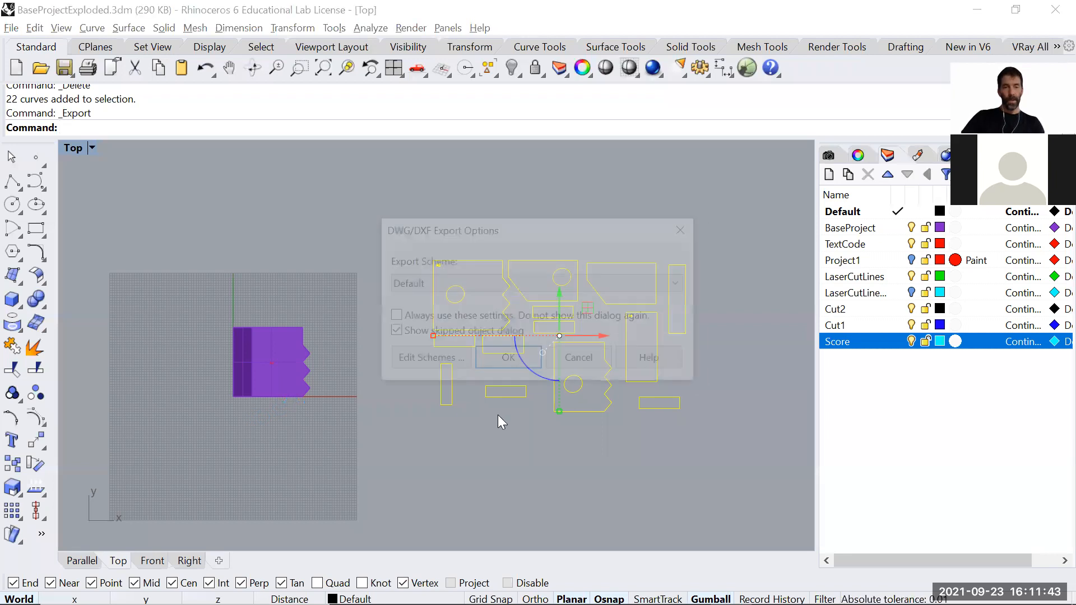
left_click(507, 360)
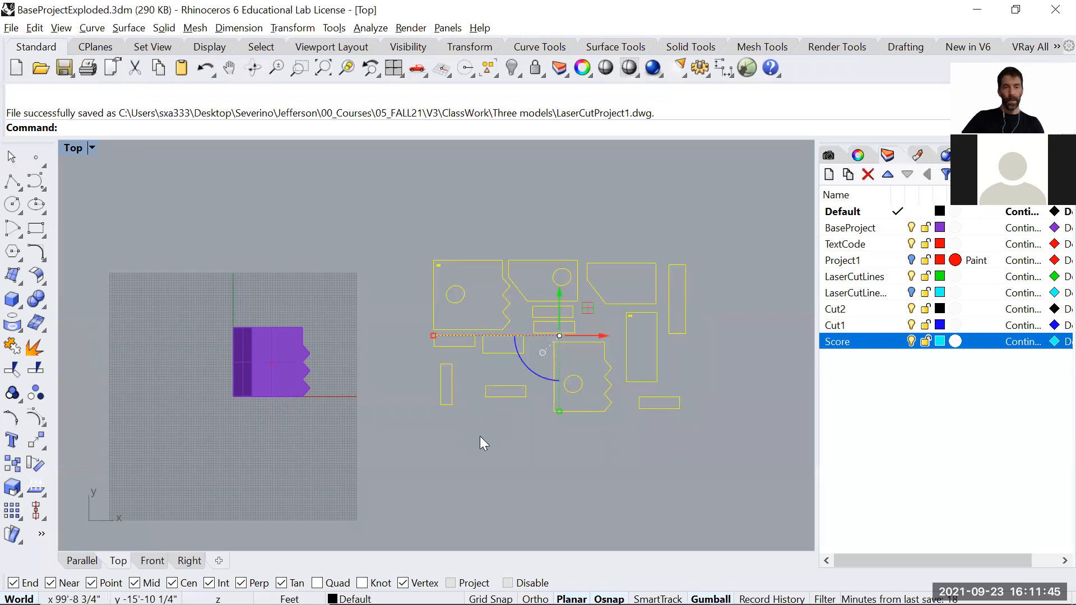
left_click(468, 444)
- Switch to AutoCAD and browse for a drawing to open in the 05_FALL21 course's V3, ClassWork, Three models folder
key("alt+Tab")
key("alt+Tab")
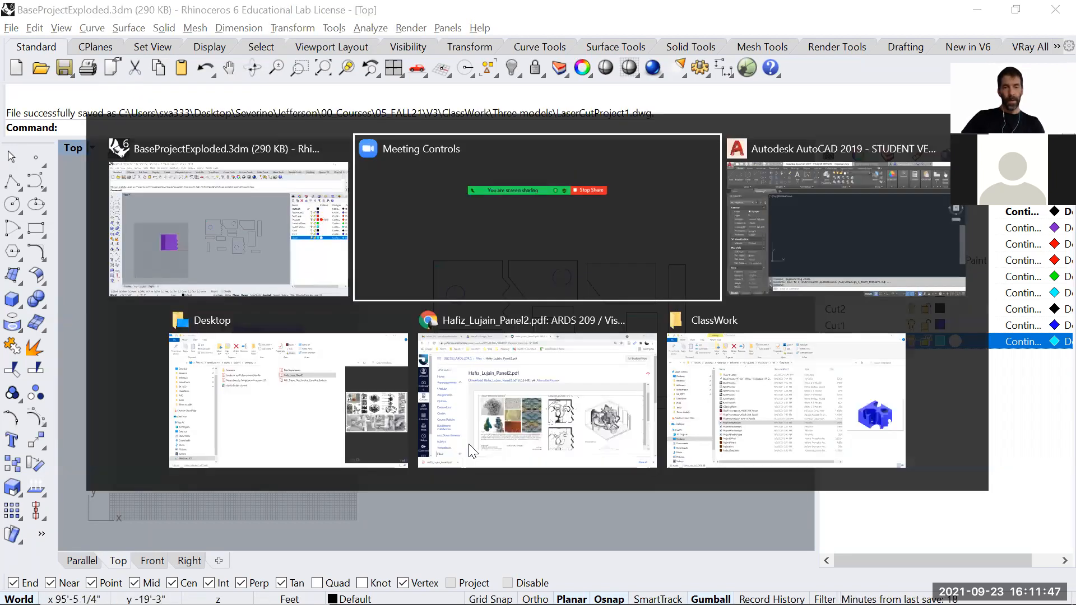
key("ctrl+o")
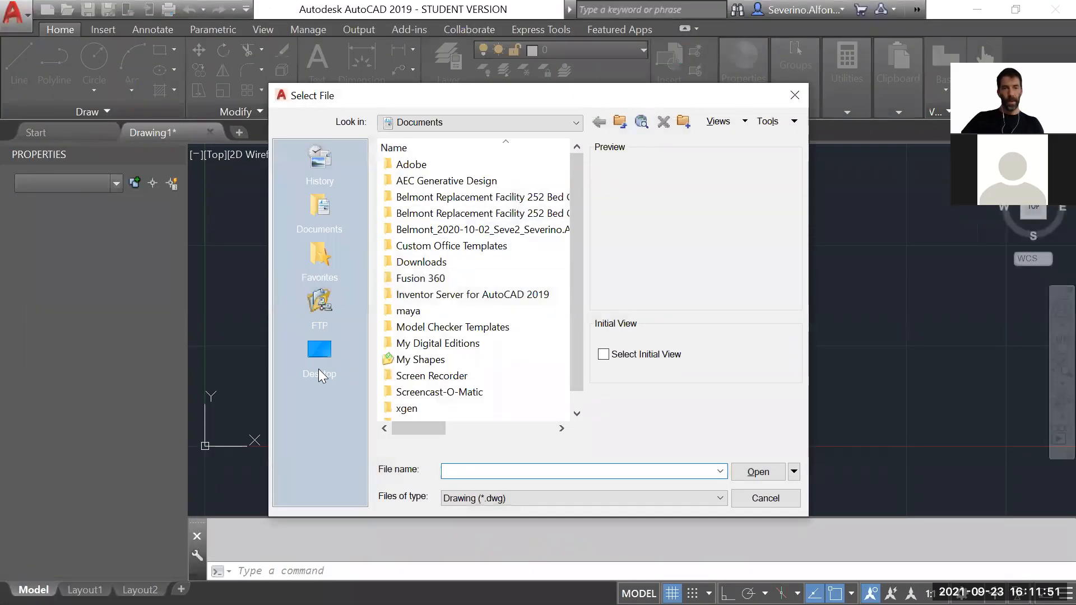
left_click(320, 364)
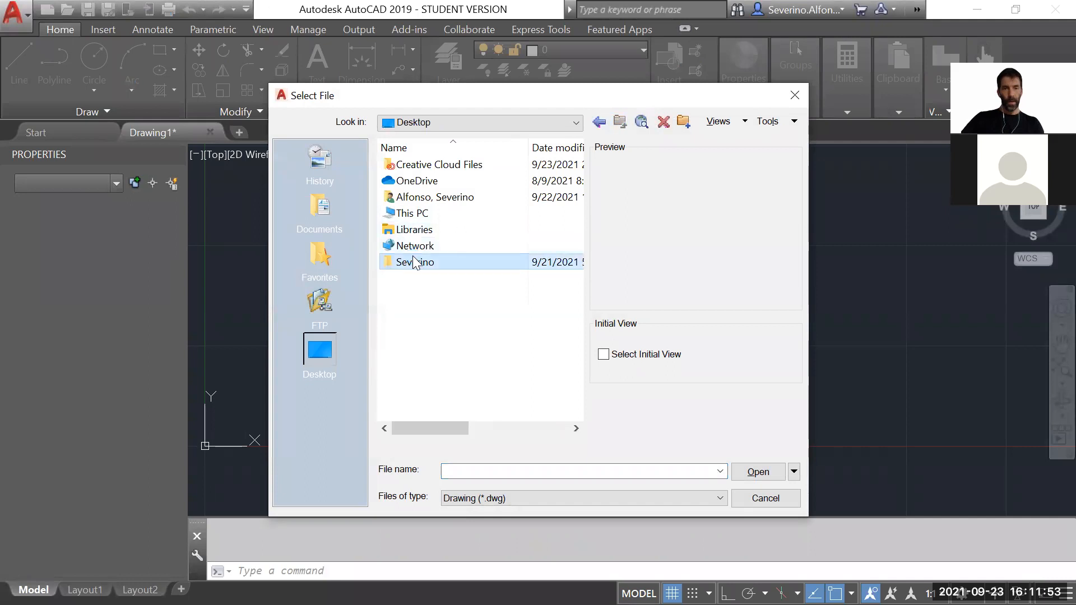
double_click(414, 260)
double_click(415, 195)
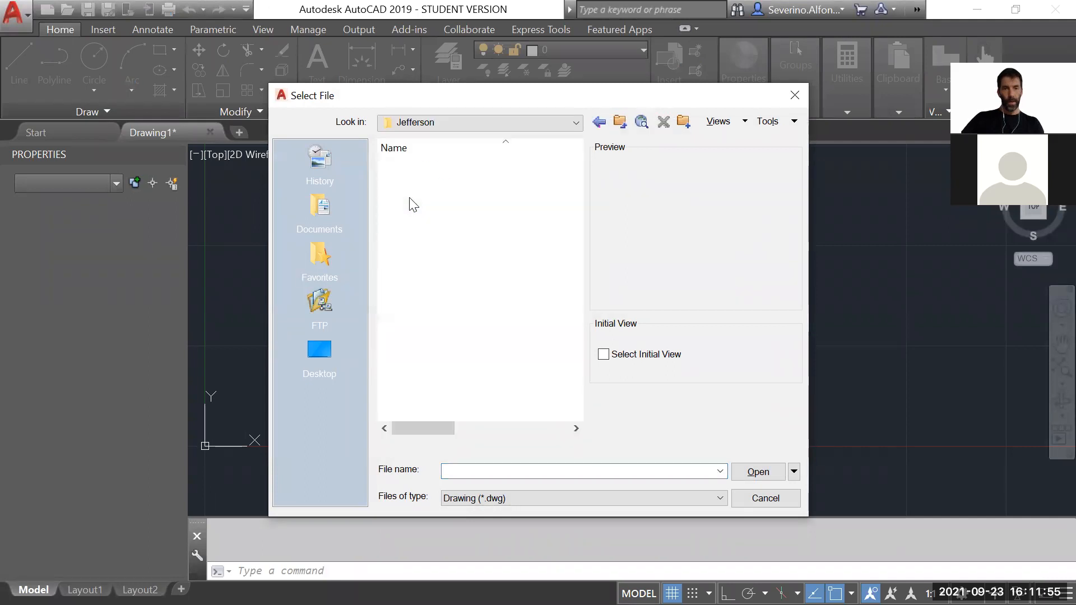
double_click(414, 165)
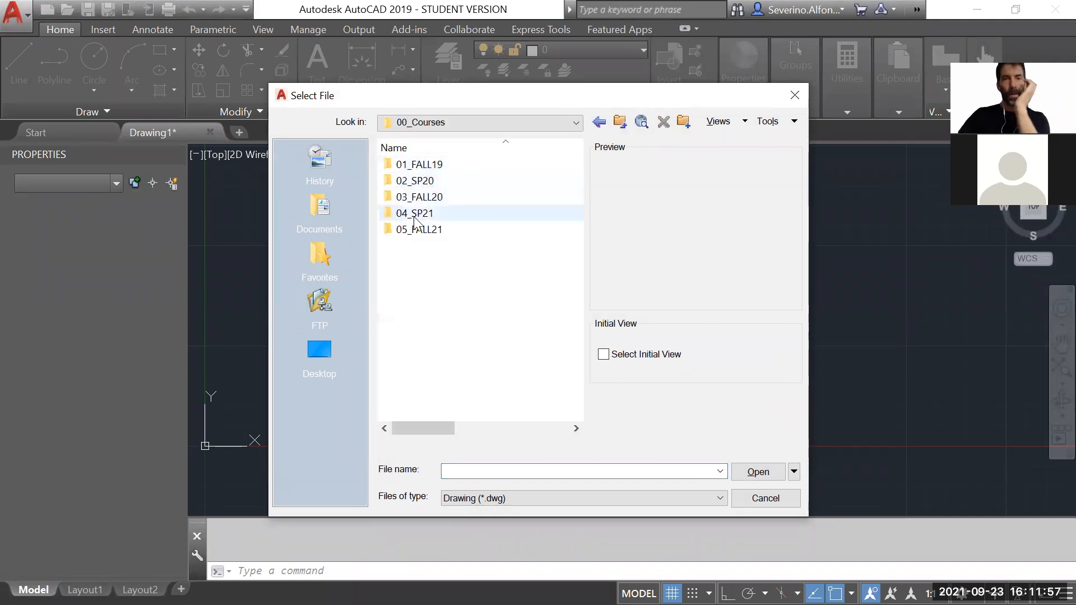
double_click(412, 228)
double_click(411, 180)
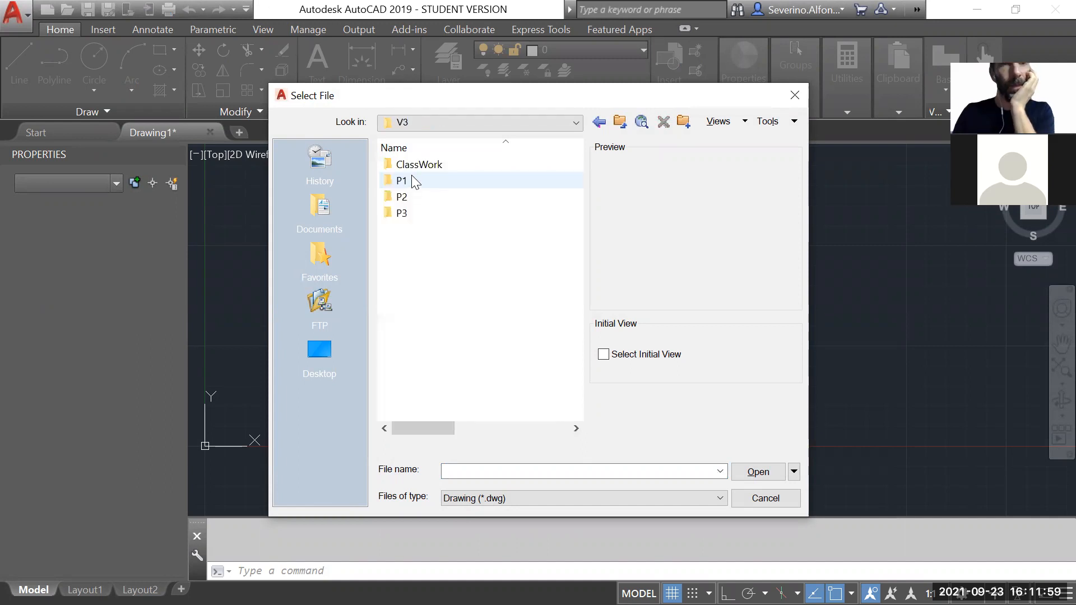
double_click(415, 166)
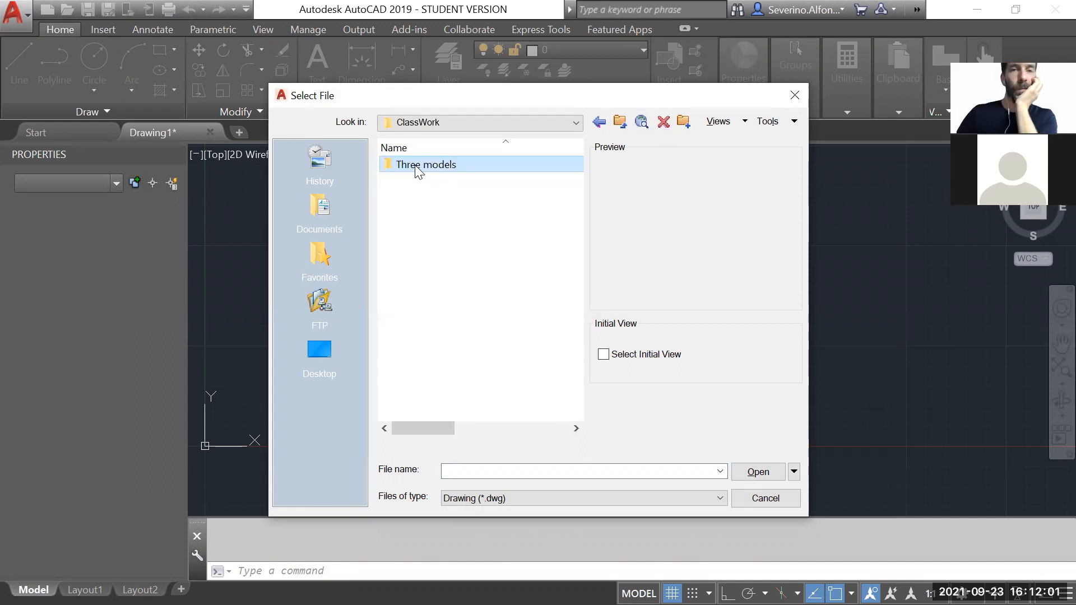
double_click(415, 166)
- Open LaserCutProject1.dwg, accepting the notice about a drawing not made with the student version
left_click(421, 165)
left_click(759, 472)
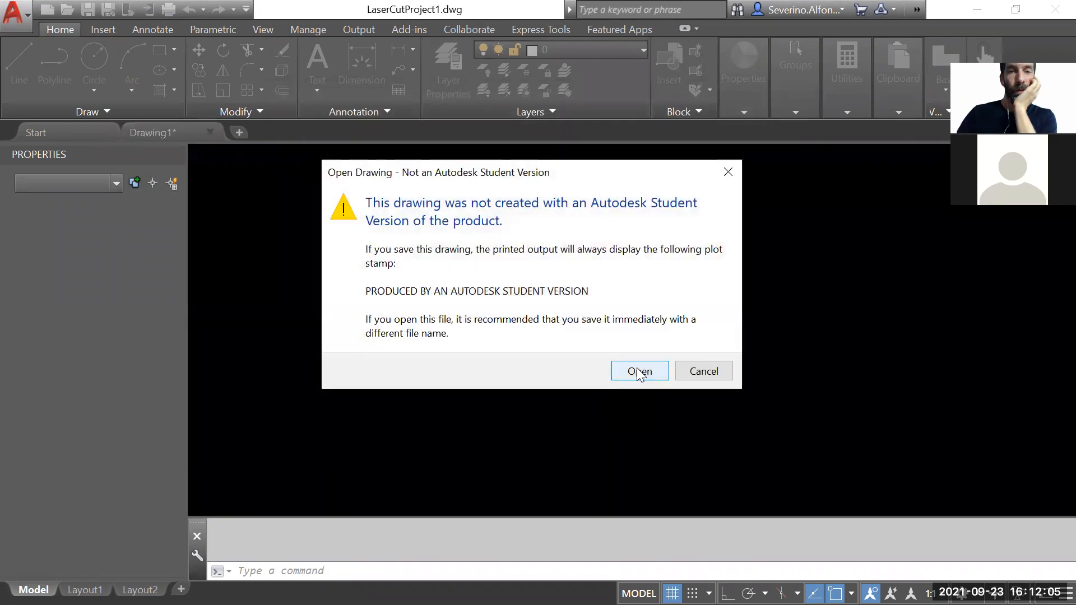
left_click(637, 368)
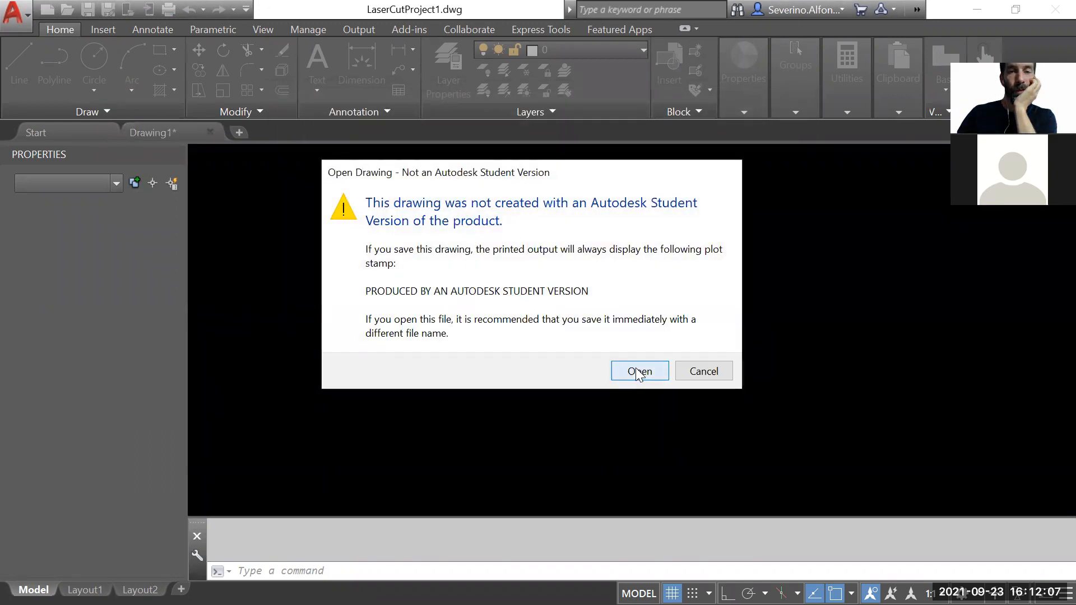
left_click(448, 283)
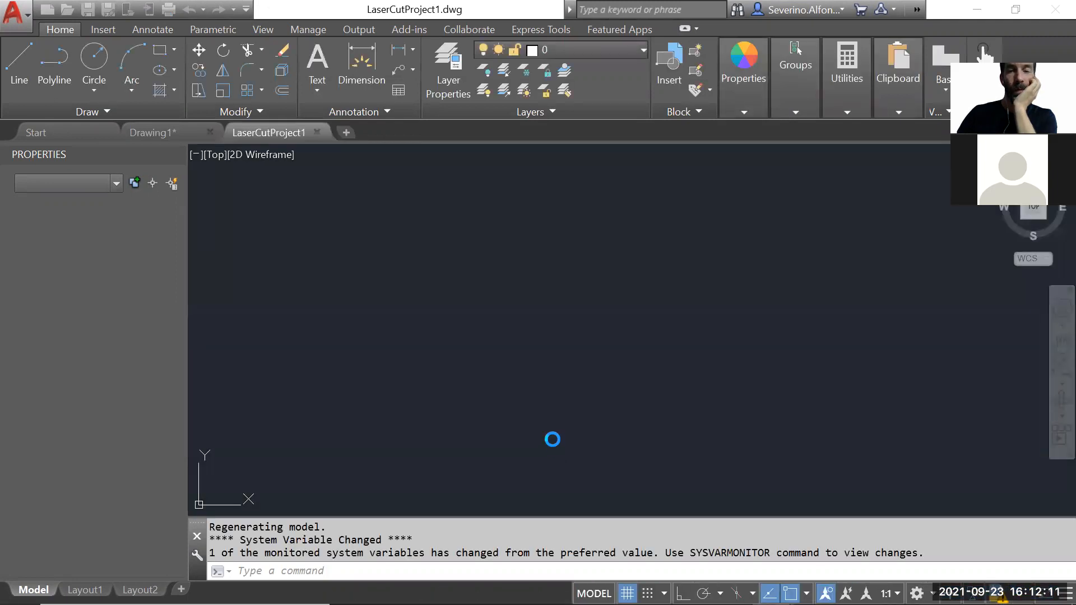
- Zoom to the drawing's extents and examine the exported laser-cut parts, their circles and their labels
scroll(559, 329, "down", 6)
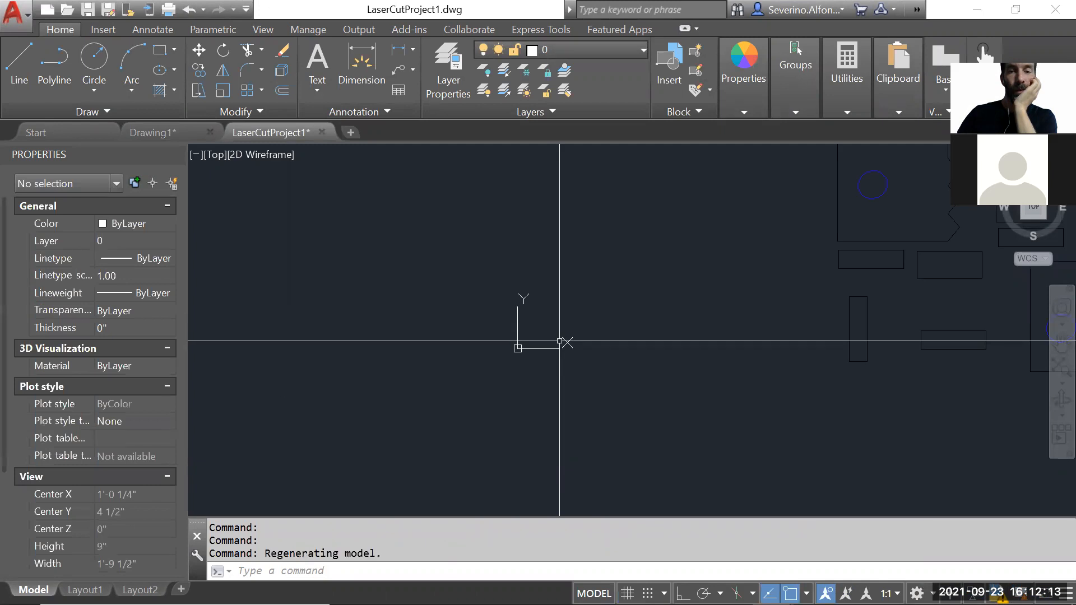
type("z")
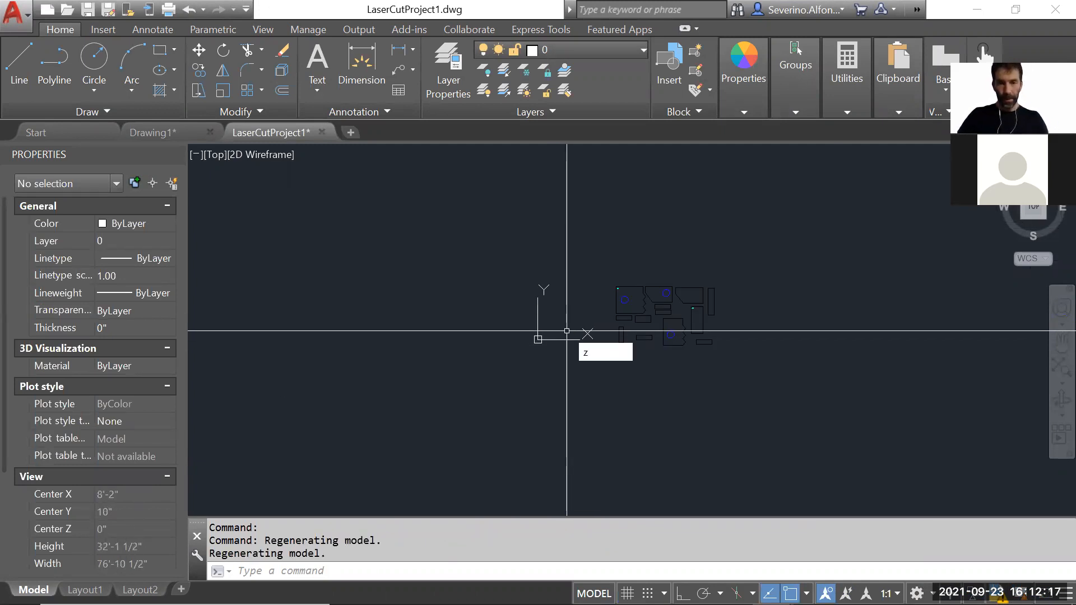
type("e")
key("Return")
key("Escape")
scroll(724, 293, "up", 3)
middle_click_drag(542, 336, 609, 251)
key("Escape")
key("Escape")
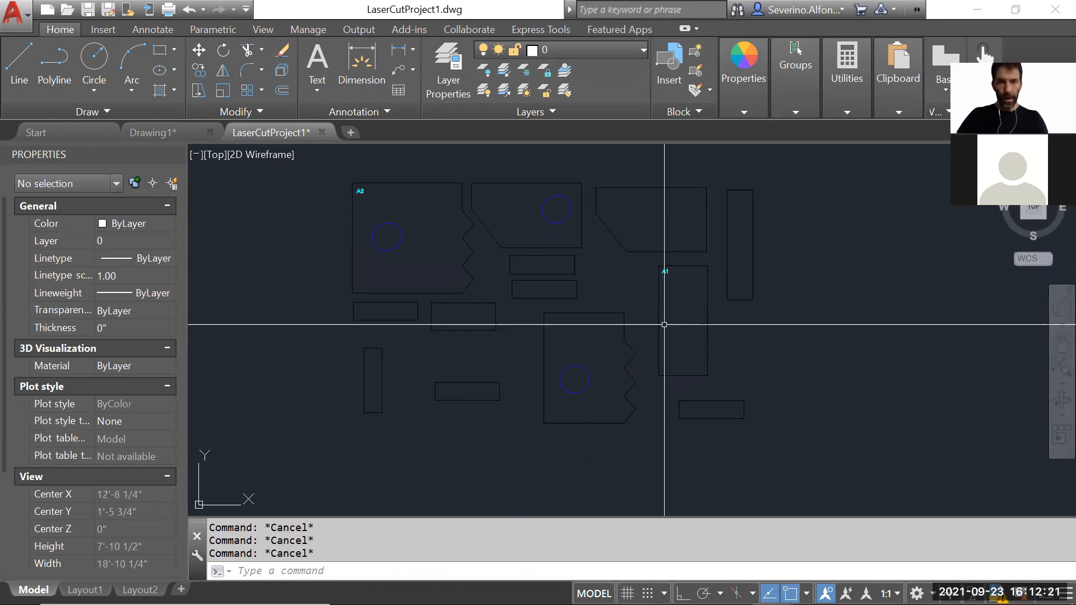
scroll(656, 413, "down", 2)
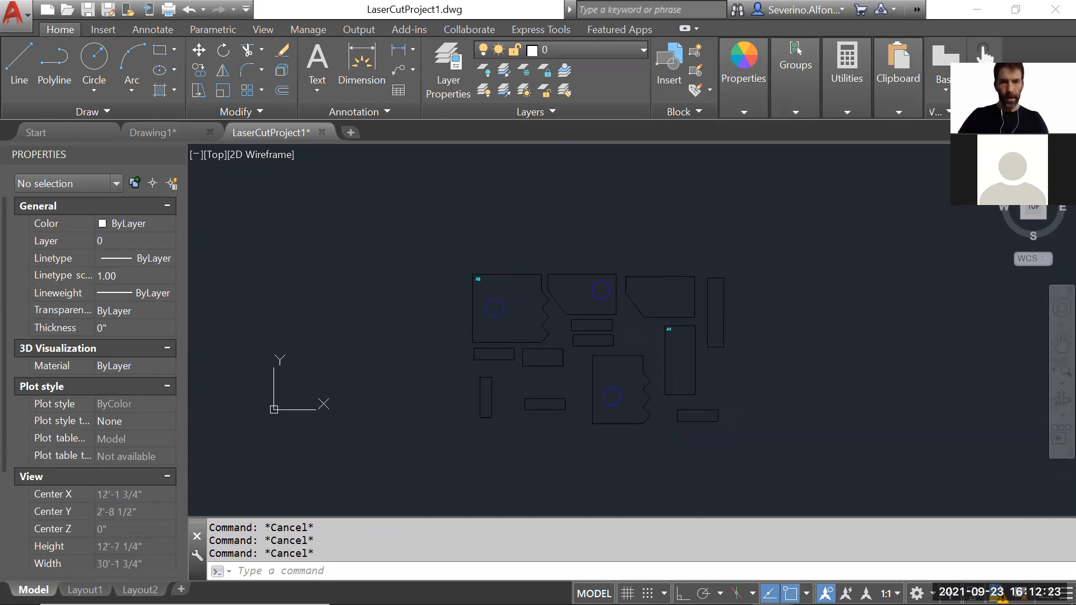
- Review the drawing's layers Cut1, Cut2 and Score and their full colour values in the layer manager
type("LA")
key("Return")
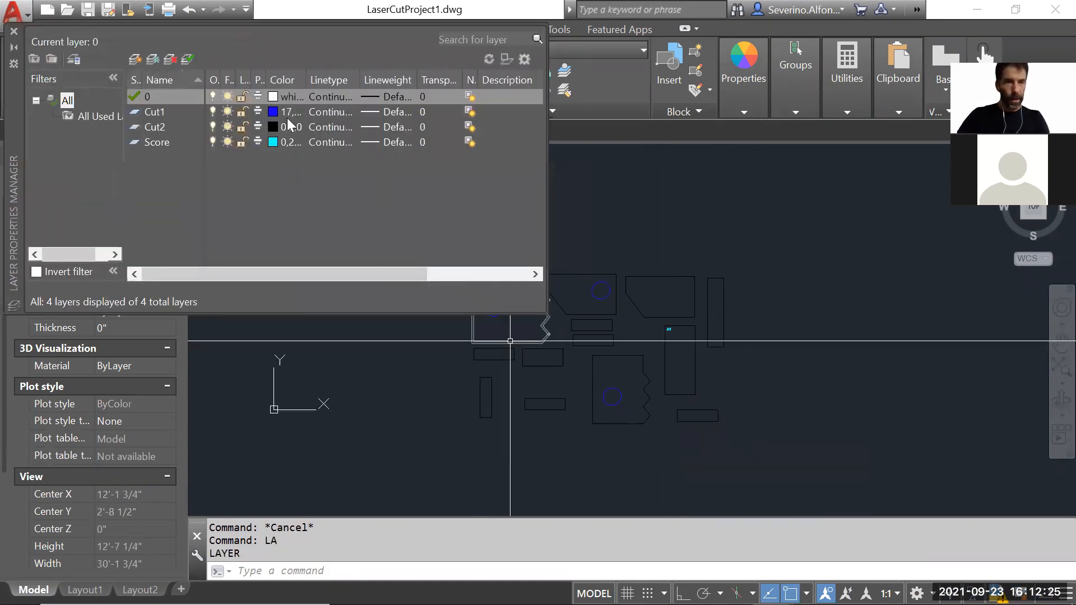
double_click(304, 87)
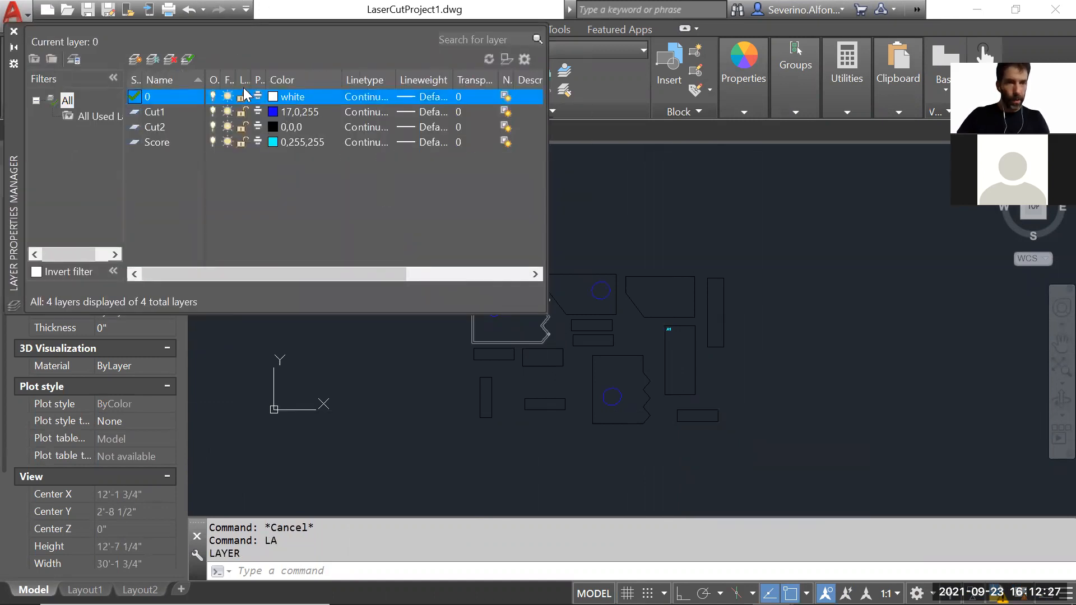
left_click(161, 113)
left_click(161, 130)
left_click(161, 142)
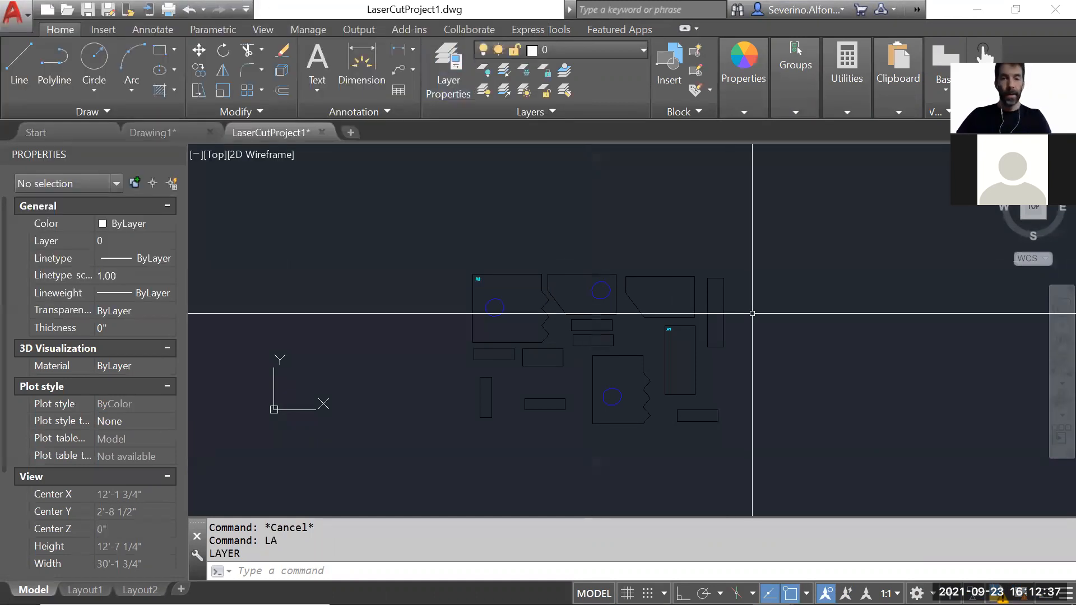
- Draw a rectangular frame about 11'-6" by 7'-4" around all the laser-cut parts on layer 0
key("Escape")
key("Escape")
type("rec")
key("Return")
scroll(808, 328, "down", 2)
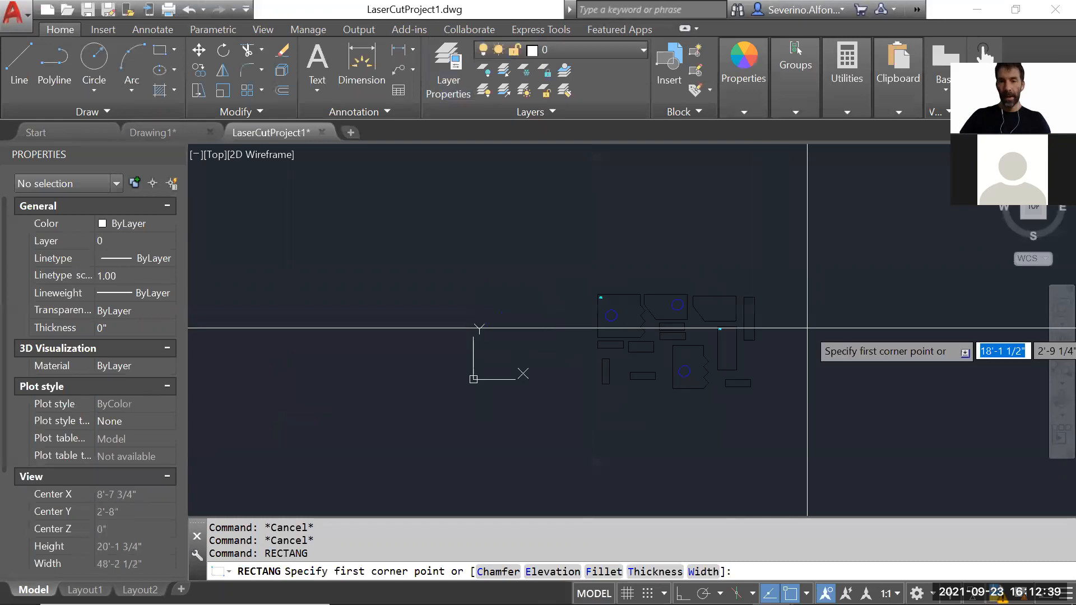
left_click(563, 276)
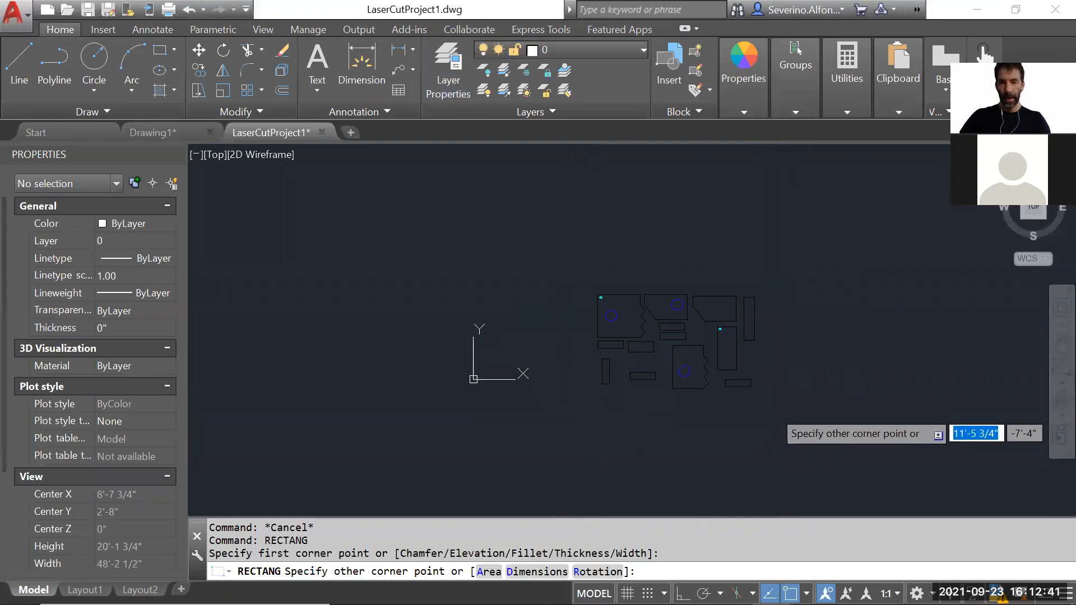
left_click(773, 411)
scroll(770, 401, "up", 3)
key("Escape")
key("Escape")
scroll(767, 398, "down", 3)
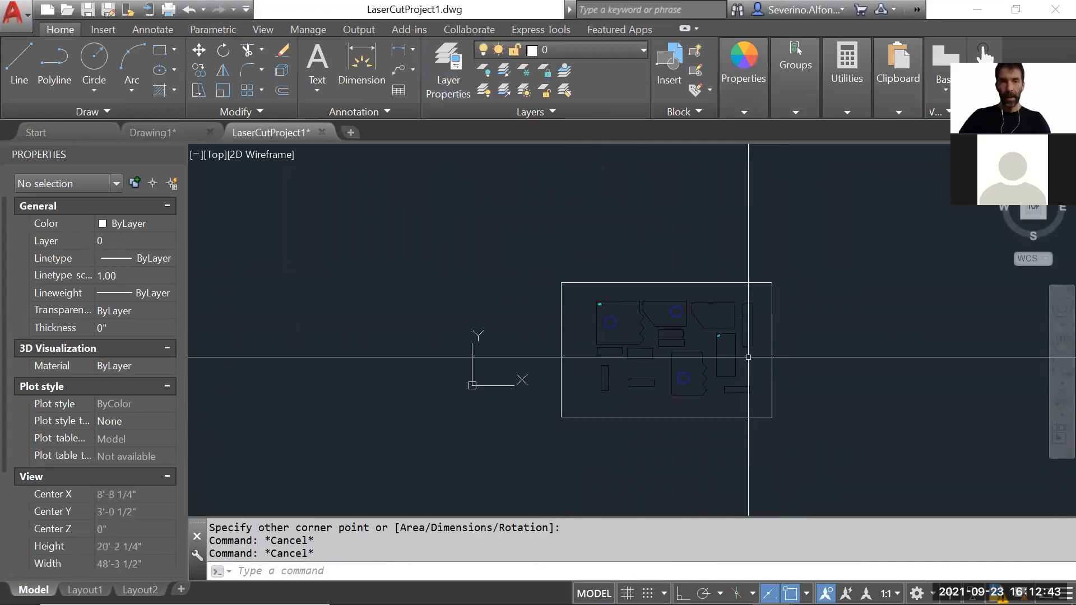
key("Escape")
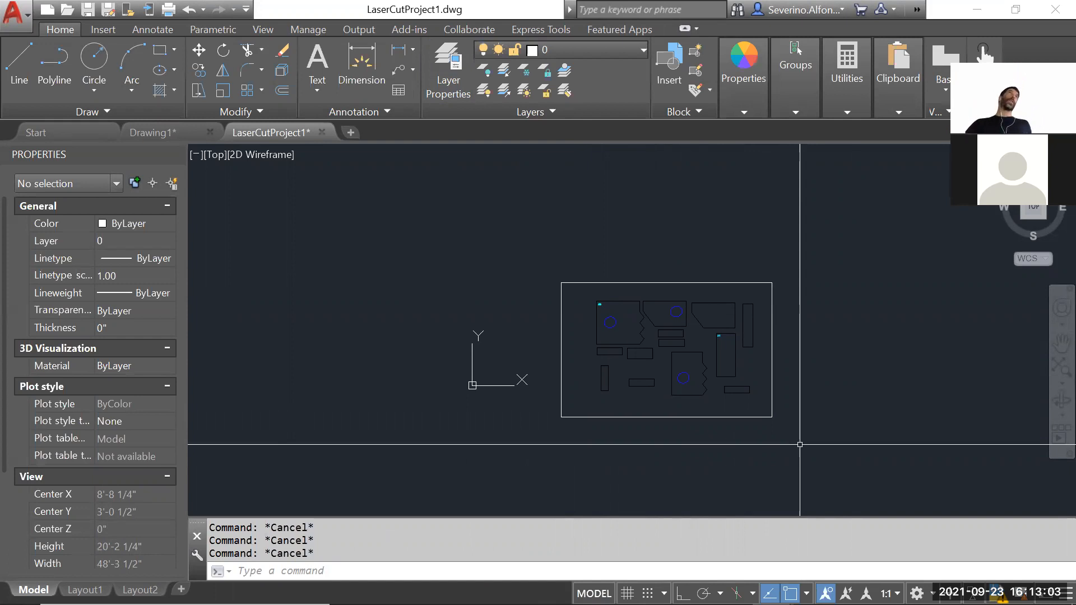
- Erase the frame and all the laser-cut parts from the drawing, leaving model space empty
left_click(514, 230)
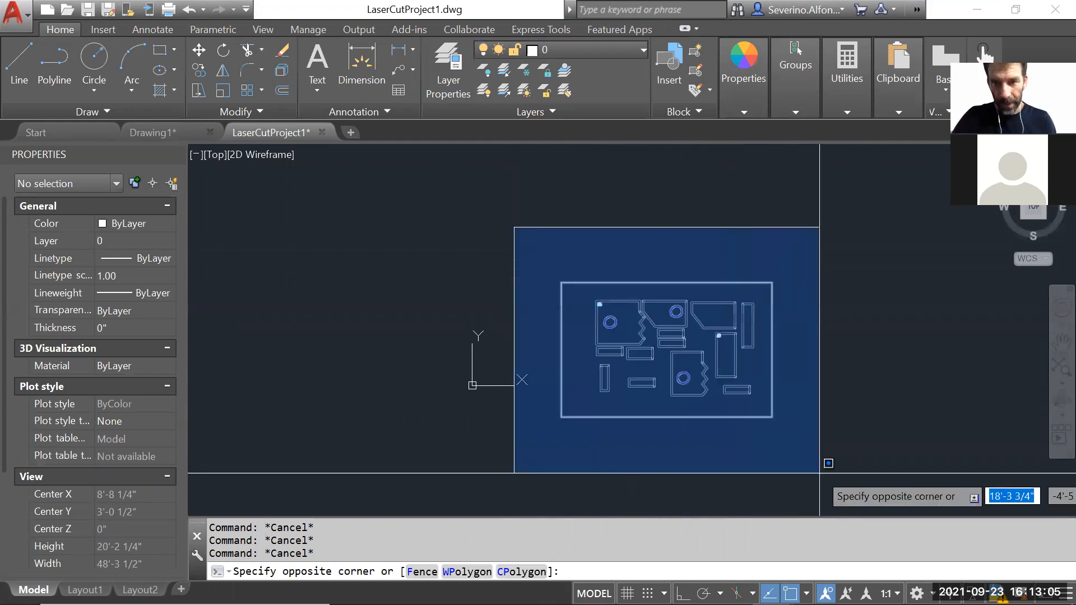
left_click(822, 458)
key("Delete")
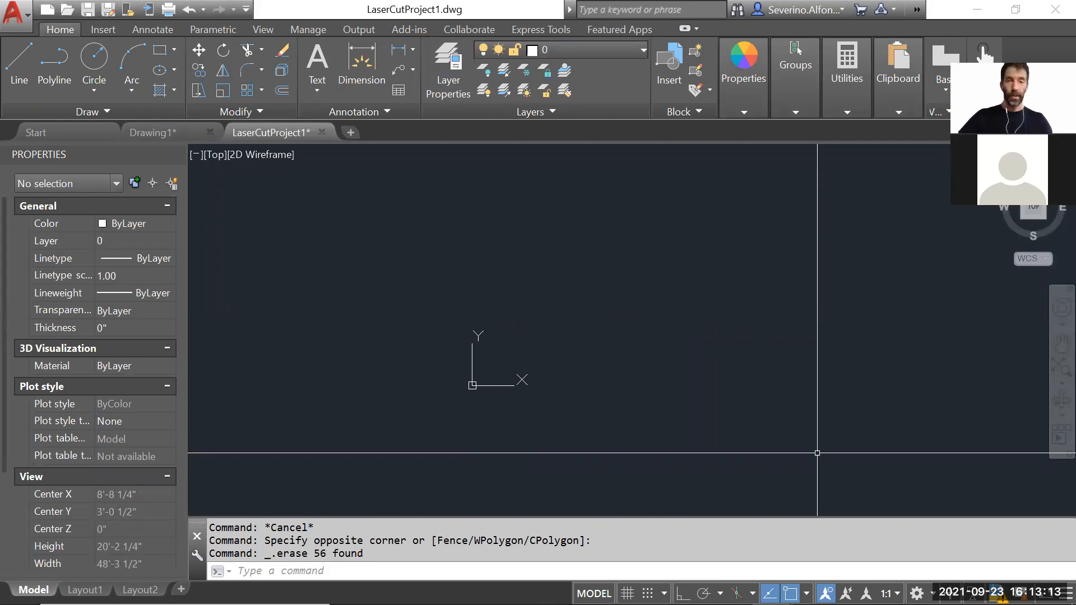
key("Escape")
key("Escape")
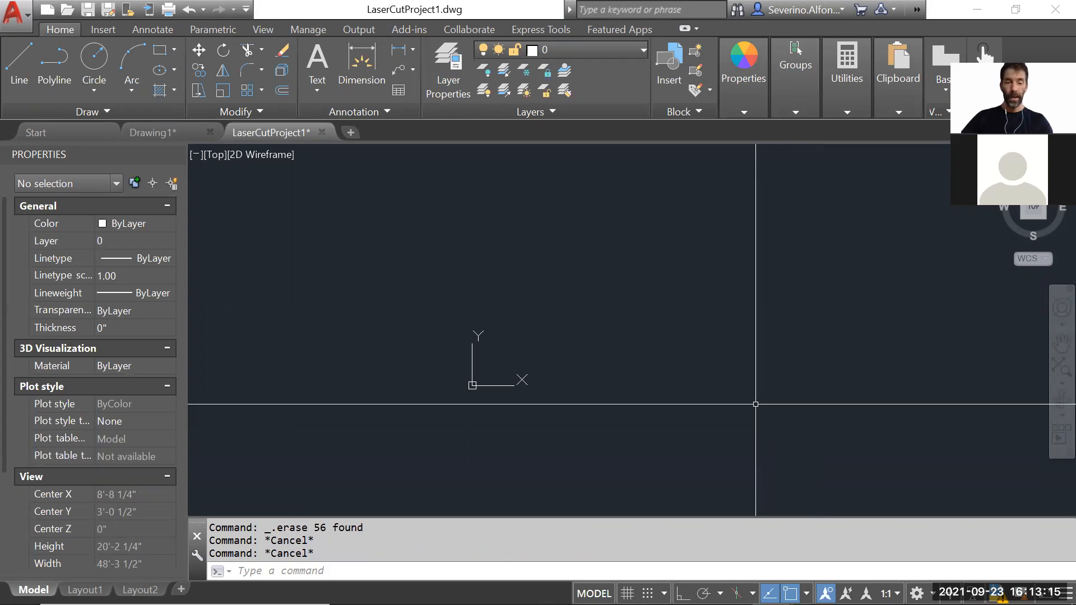
- Draw a closed house-shaped polyline on layer Score near the origin, with vertical sides about 4'-7" high and a pointed top
type("pl")
key("Return")
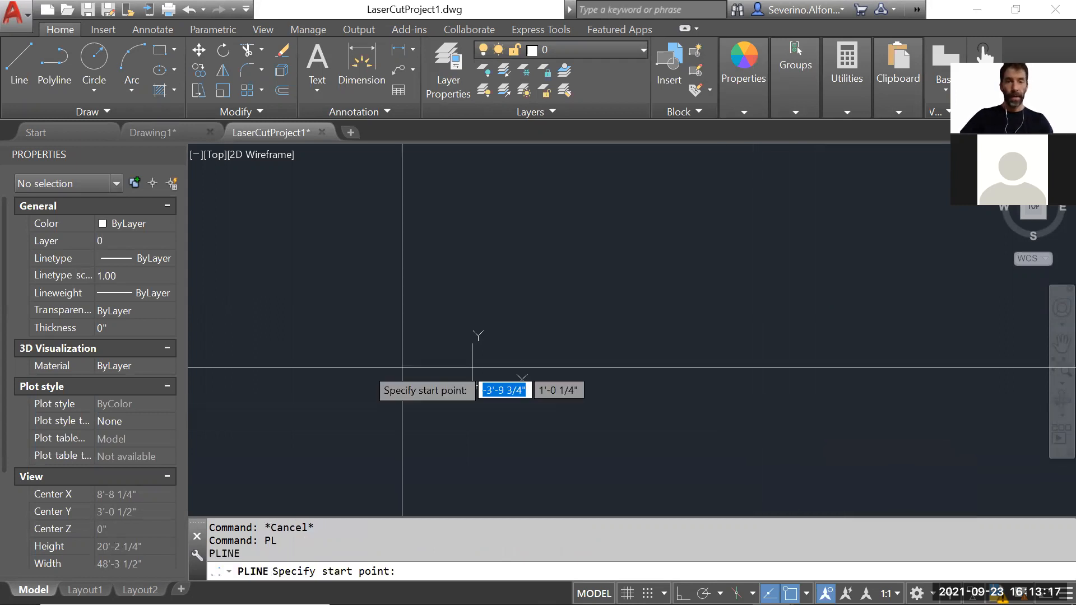
left_click(560, 51)
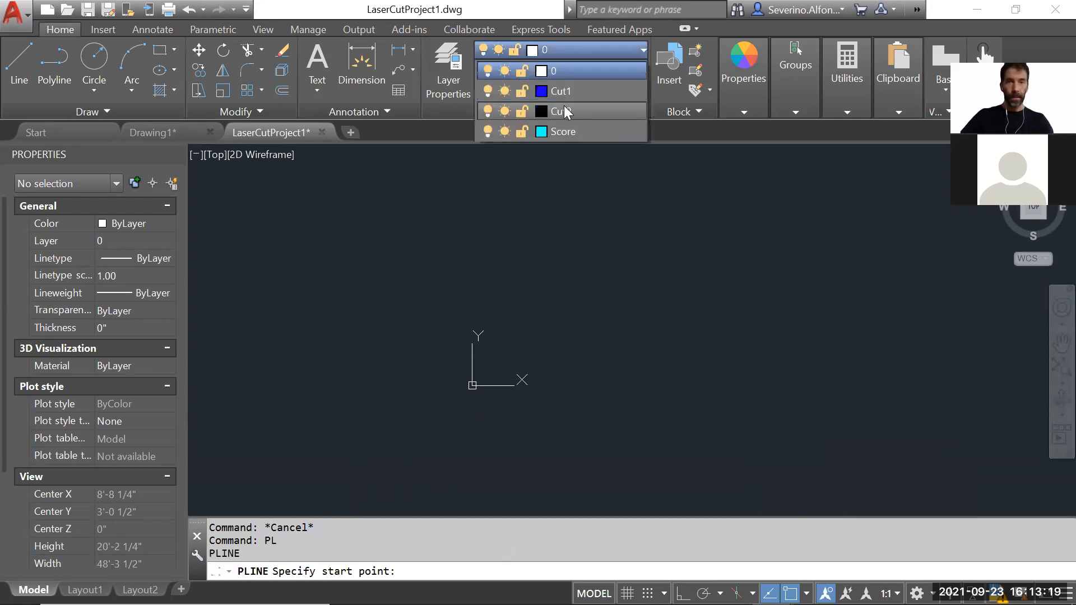
left_click(563, 129)
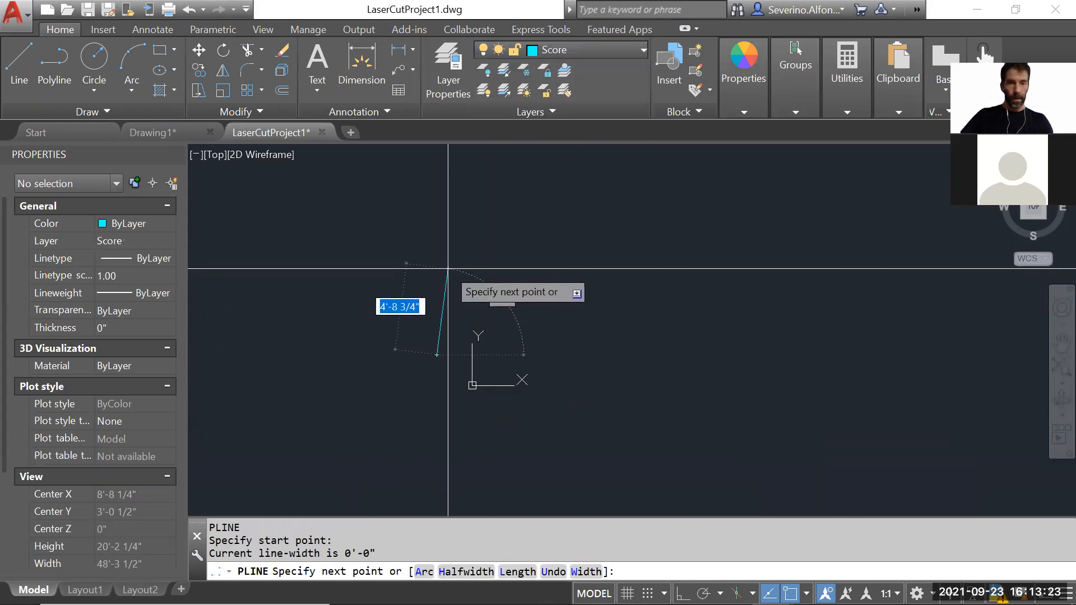
left_click(429, 270, "shift")
left_click(487, 227)
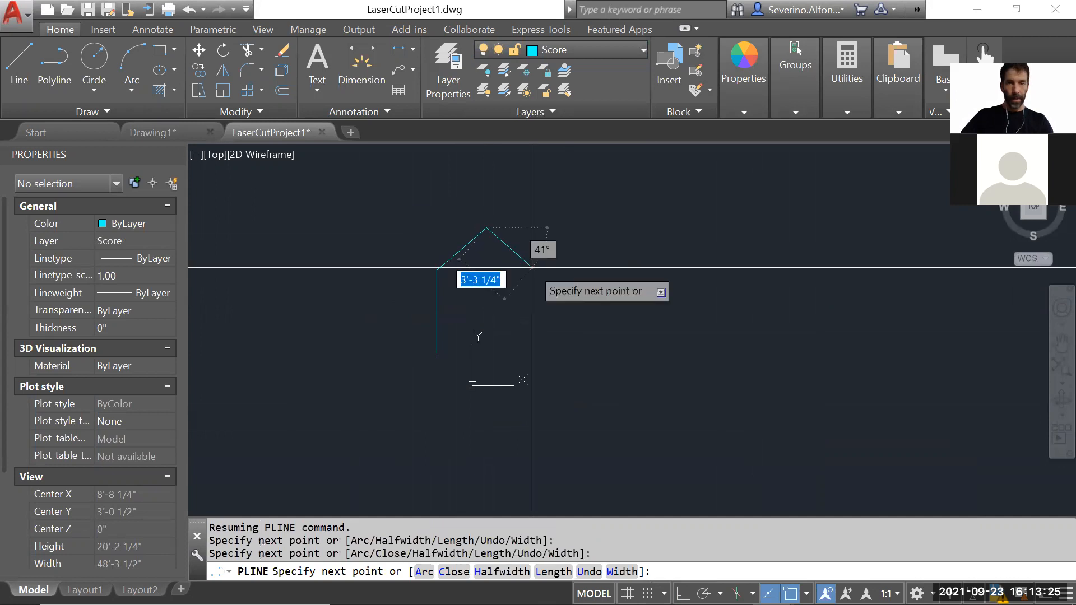
left_click(532, 270)
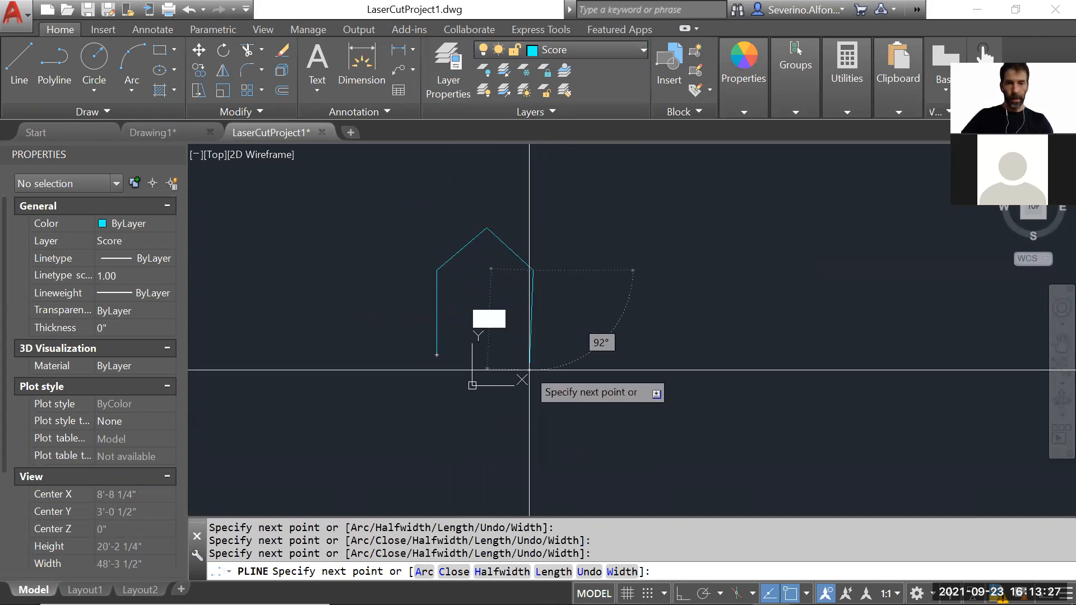
key("F8")
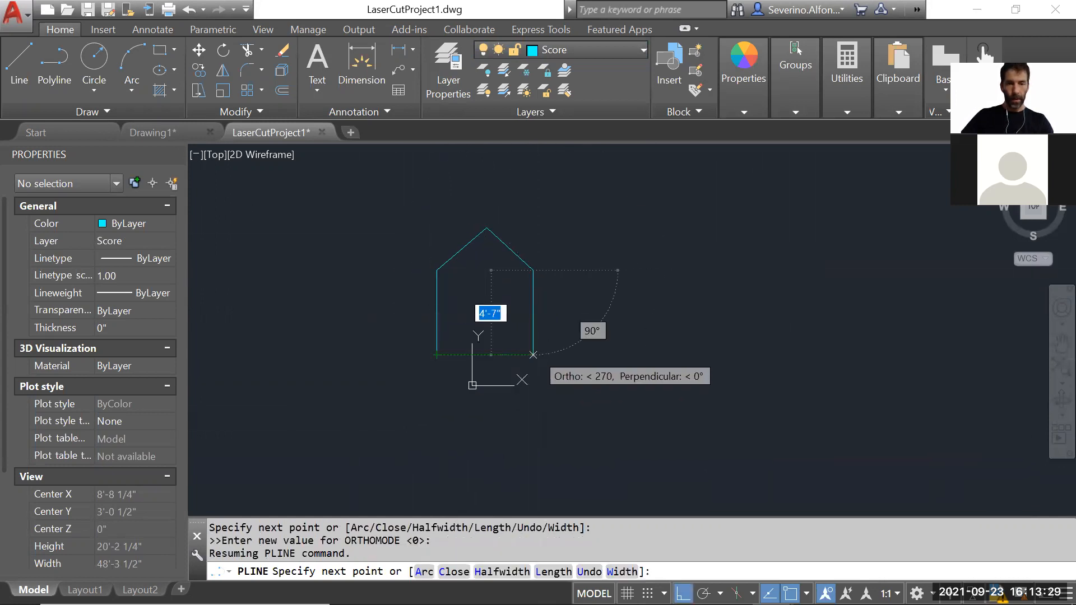
left_click(536, 354)
left_click(439, 355)
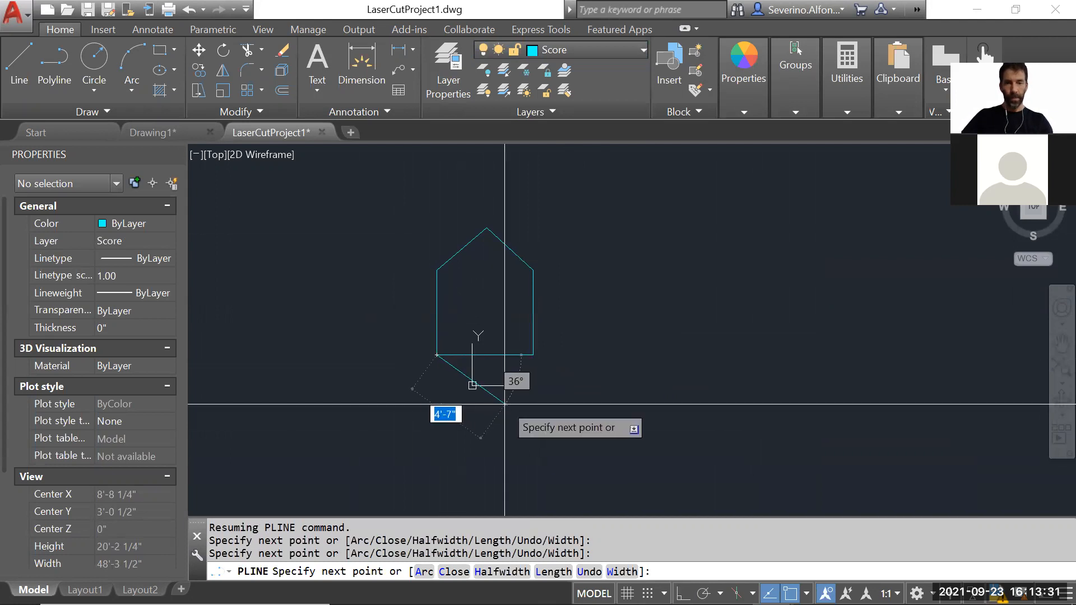
key("Escape")
key("Escape")
- Try moving the house-shaped polyline sideways away from the origin and undo the move
left_click(579, 262)
left_click(504, 291)
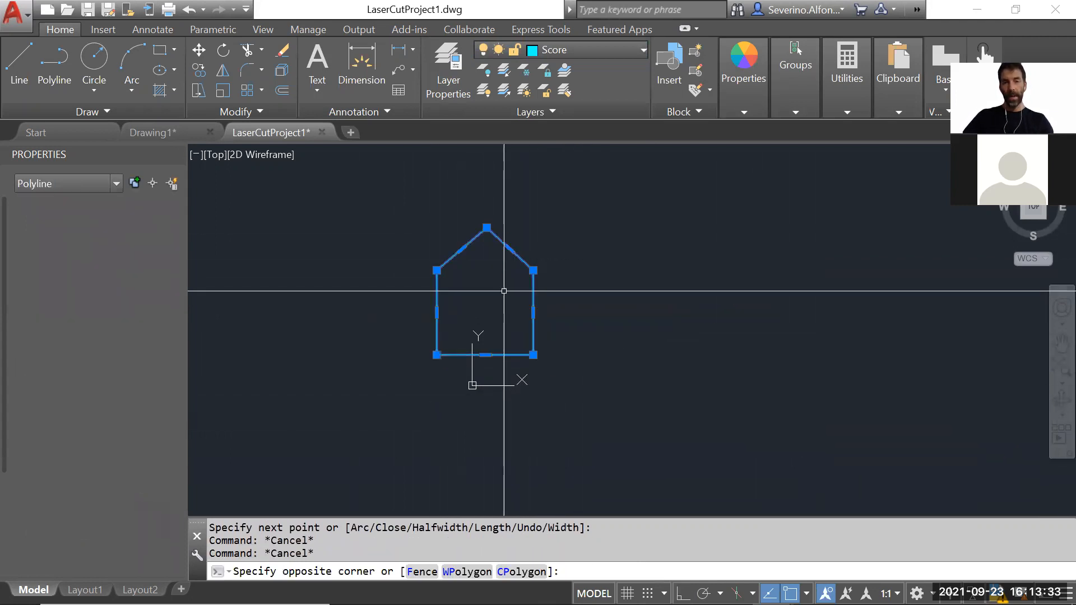
type("m")
key("Return")
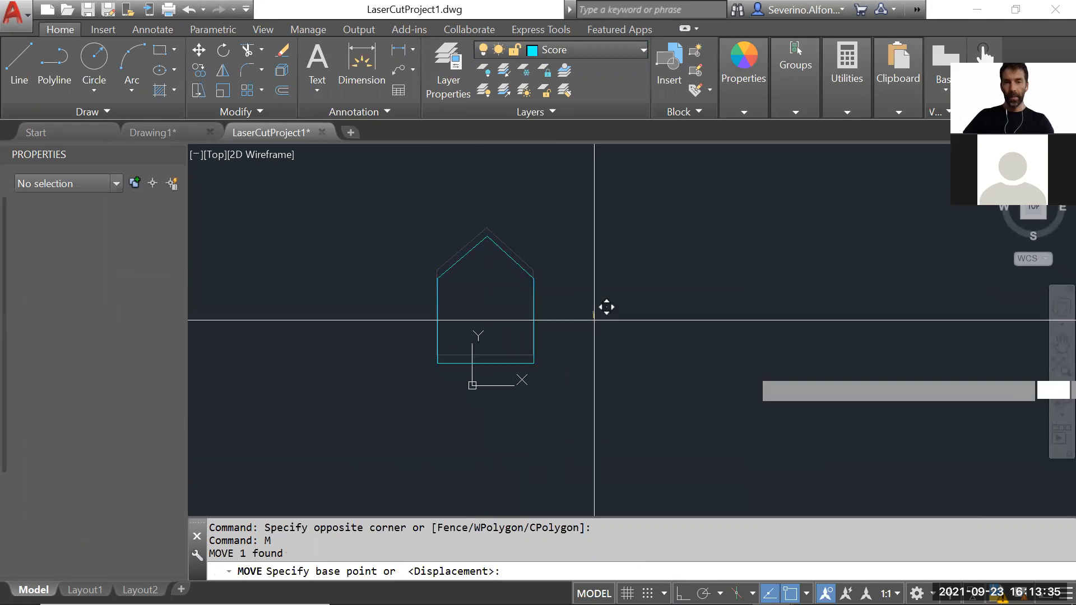
left_click(592, 314)
left_click(819, 350)
key("Escape")
key("Escape")
key("ctrl+z")
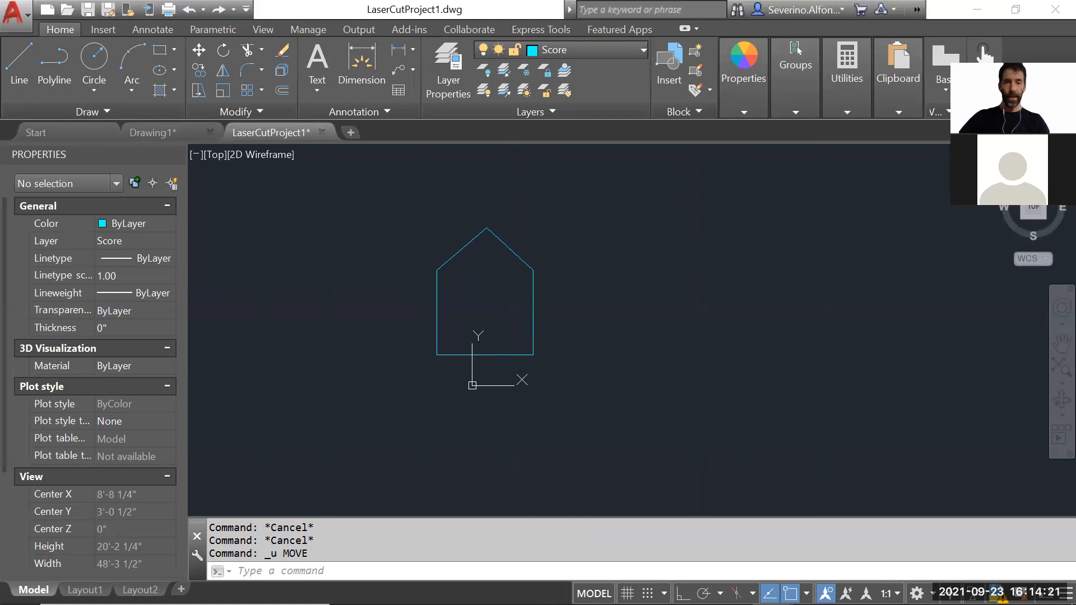
- Save the drawing and switch to the BaseProjectExploded model in Rhino
key("ctrl+s")
key("alt+Tab")
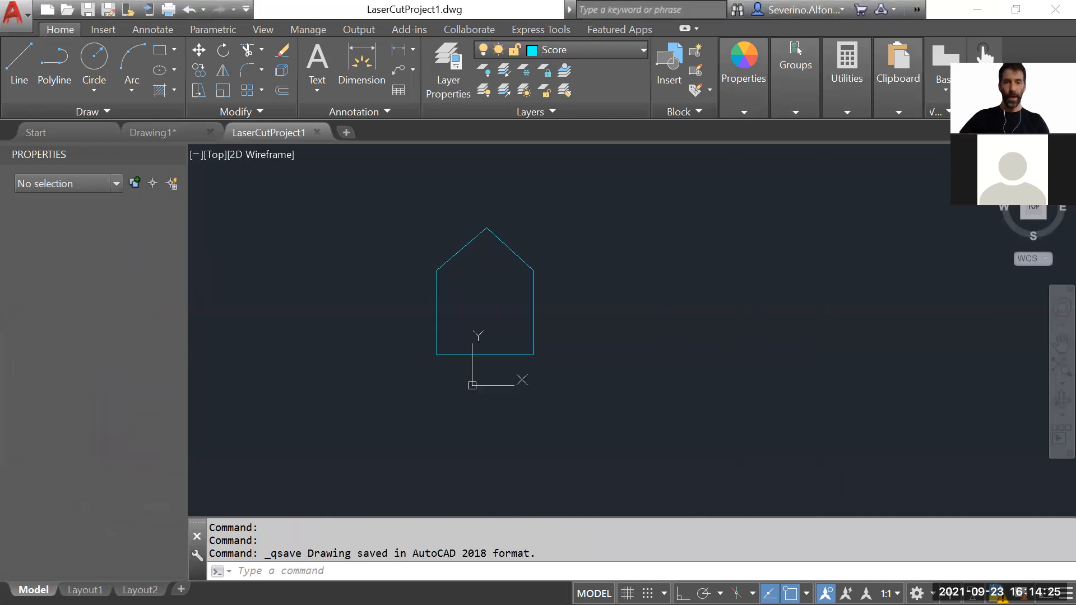
key("alt+Tab")
key("alt+Tab")
key("alt+Tab")
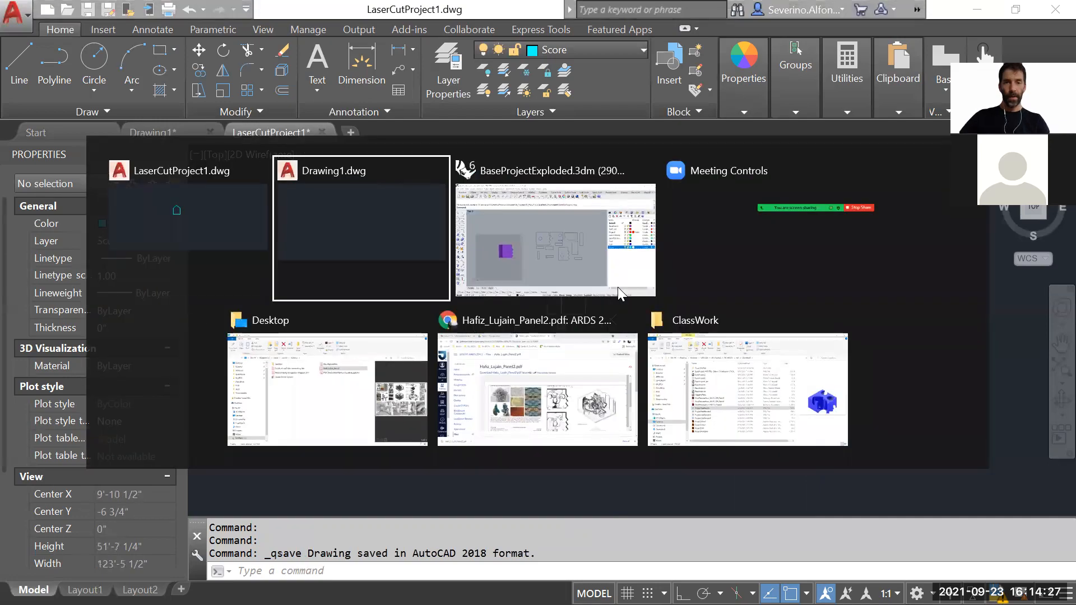
scroll(617, 287, "down", 3)
- Import LaserCutProject1.dwg using the Supported Files type and move its house outline up and left, clear of the purple base project
type("Import")
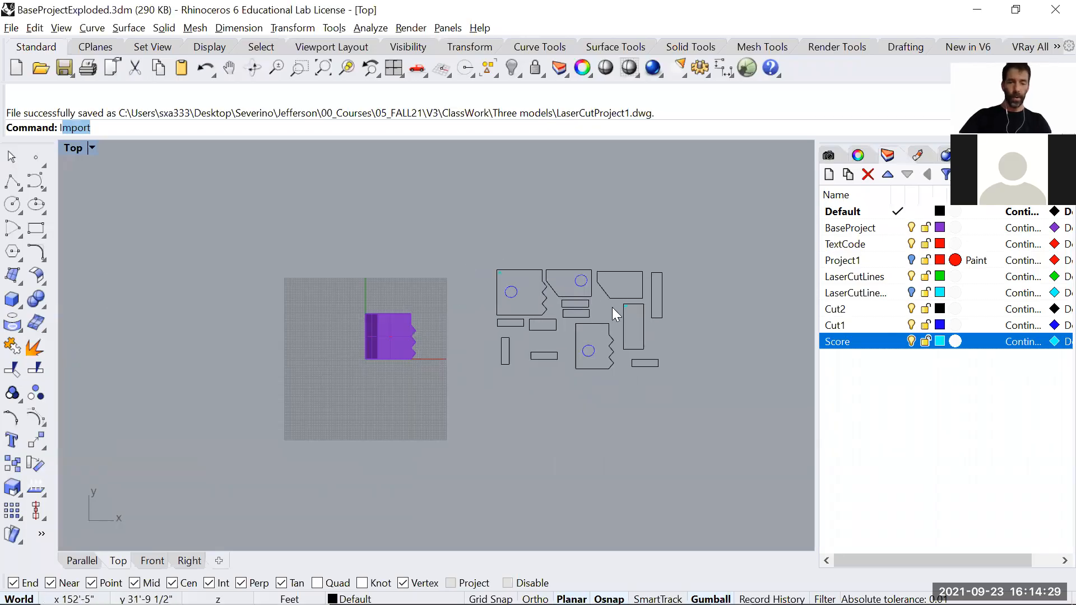
key("Return")
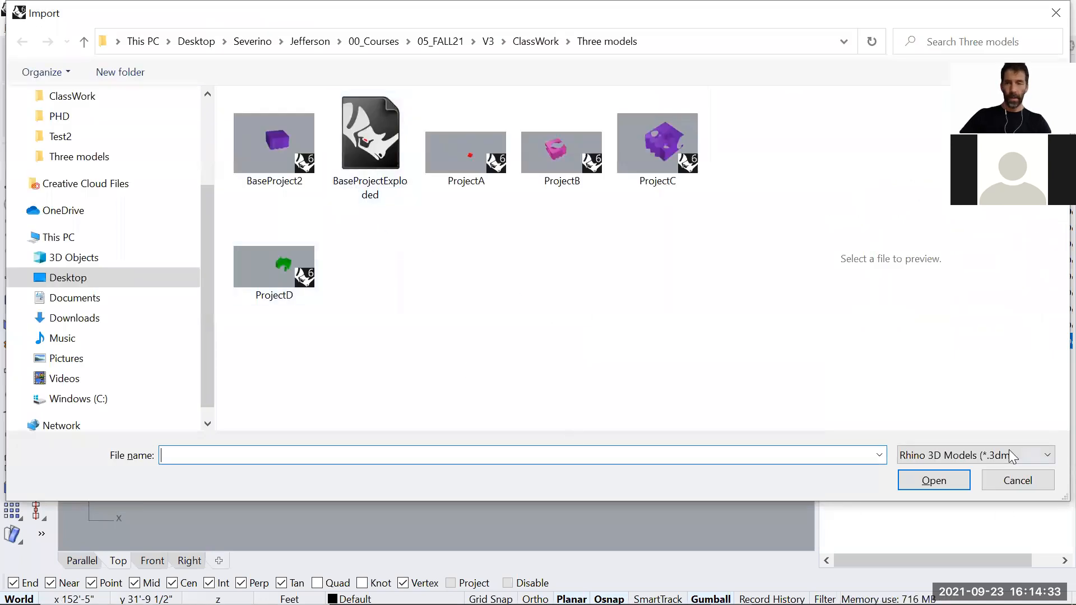
left_click(1007, 457)
scroll(964, 393, "down", 10)
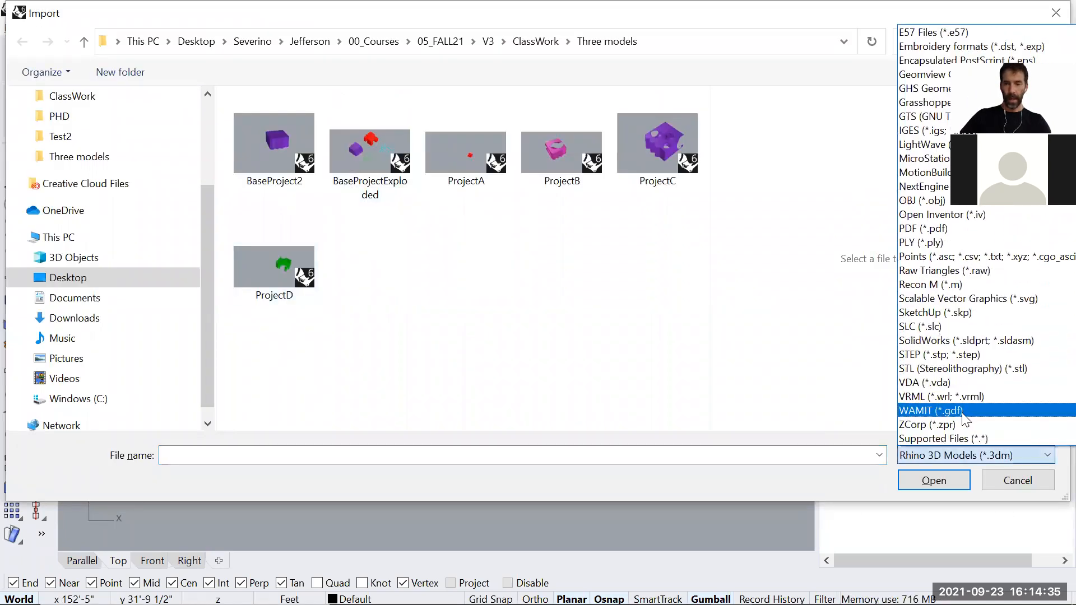
left_click(960, 440)
left_click(561, 159)
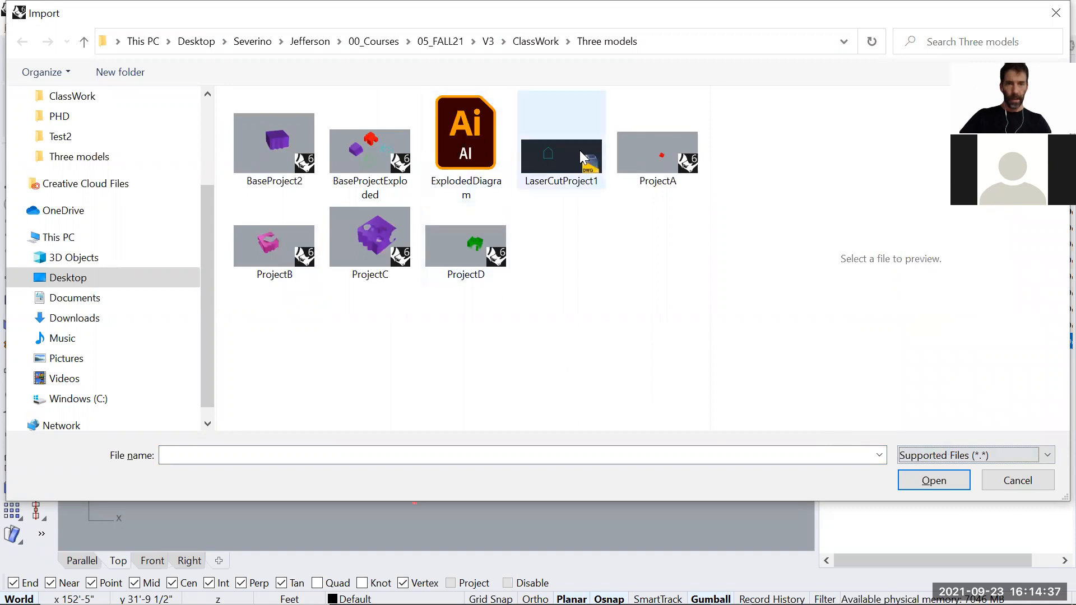
left_click(934, 481)
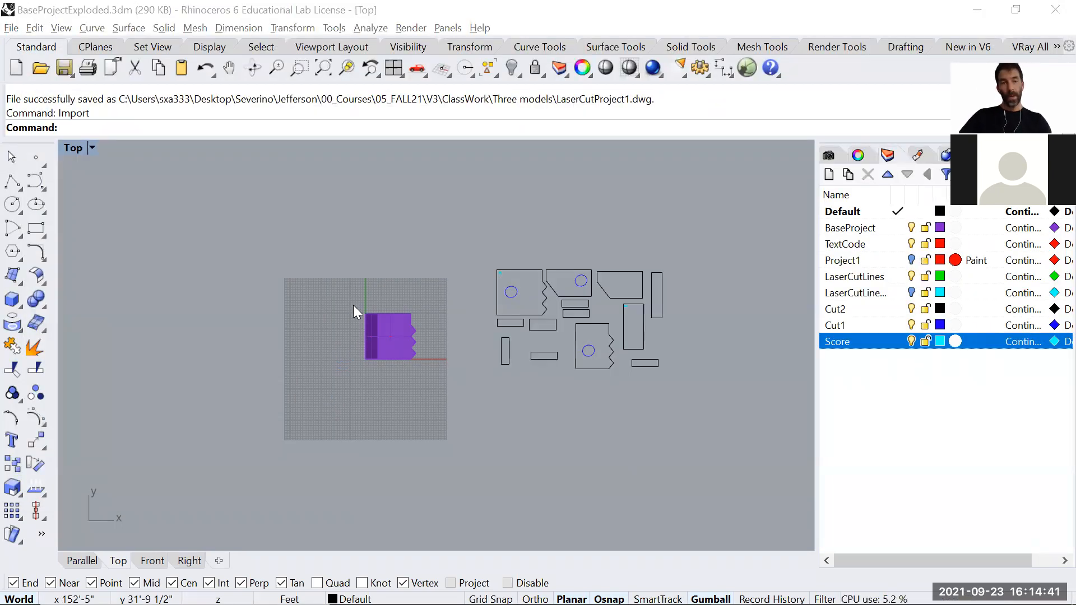
left_click(447, 477)
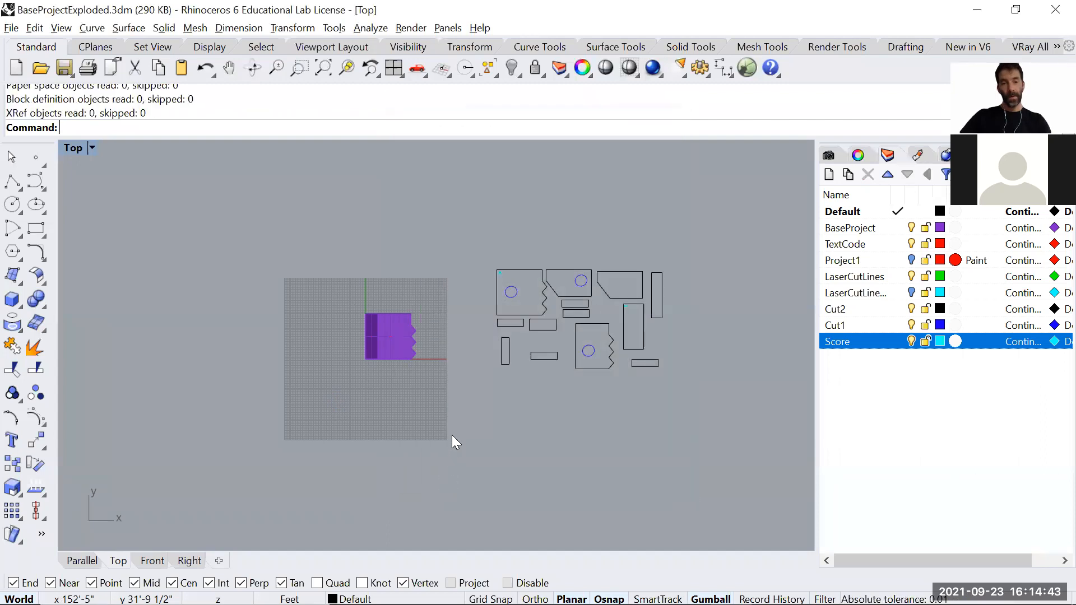
left_click_drag(428, 262, 311, 194)
scroll(424, 265, "down", 1)
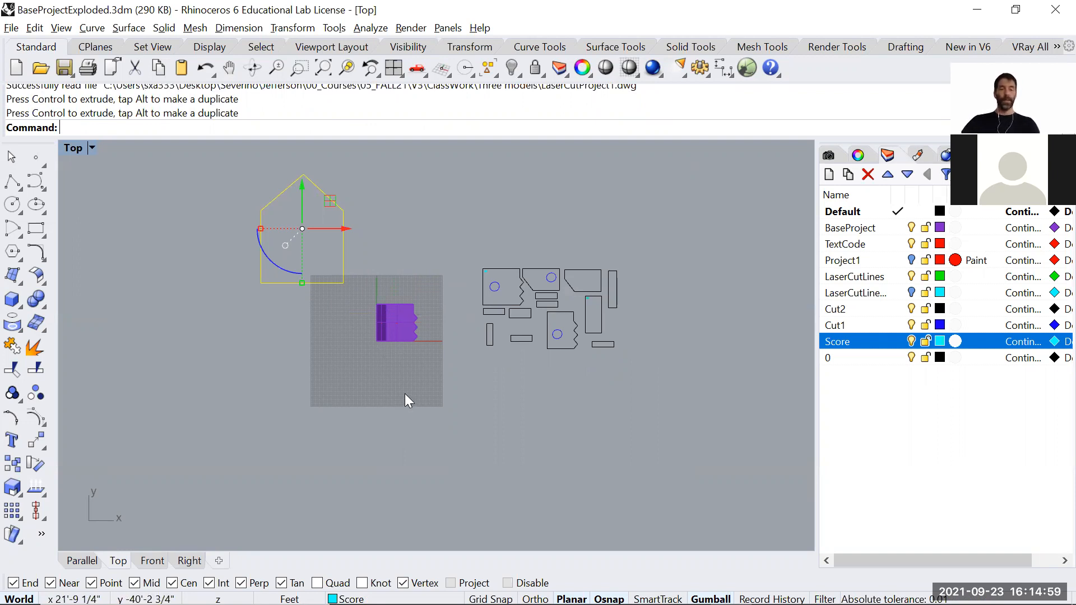
- Switch to AutoCAD to examine the original house outline, return to Rhino and deselect the imported outline
key("alt+Tab")
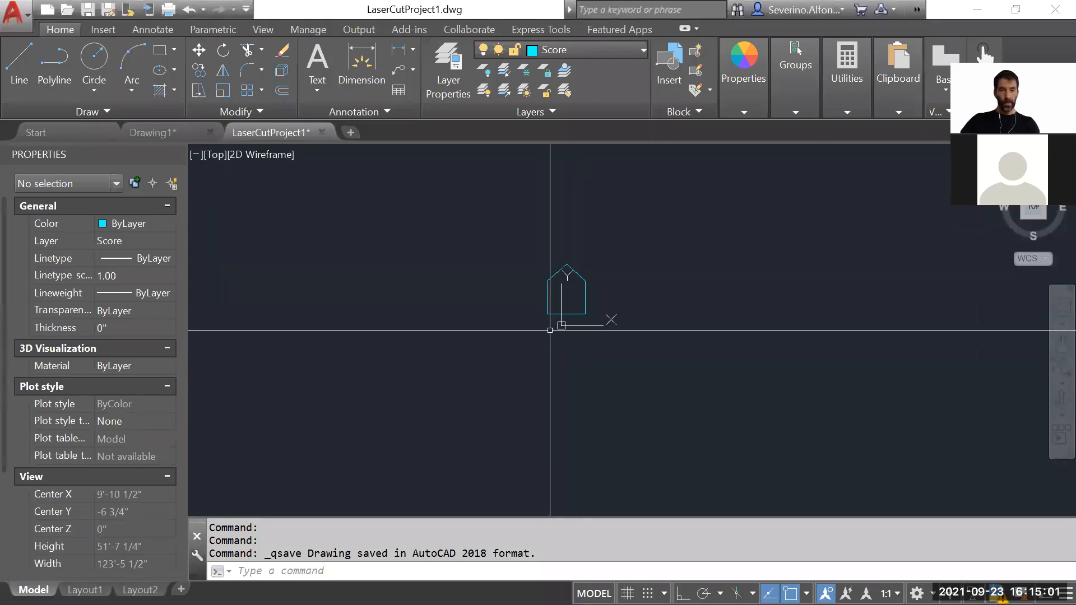
scroll(601, 320, "up", 3)
scroll(570, 318, "down", 4)
scroll(583, 317, "down", 5)
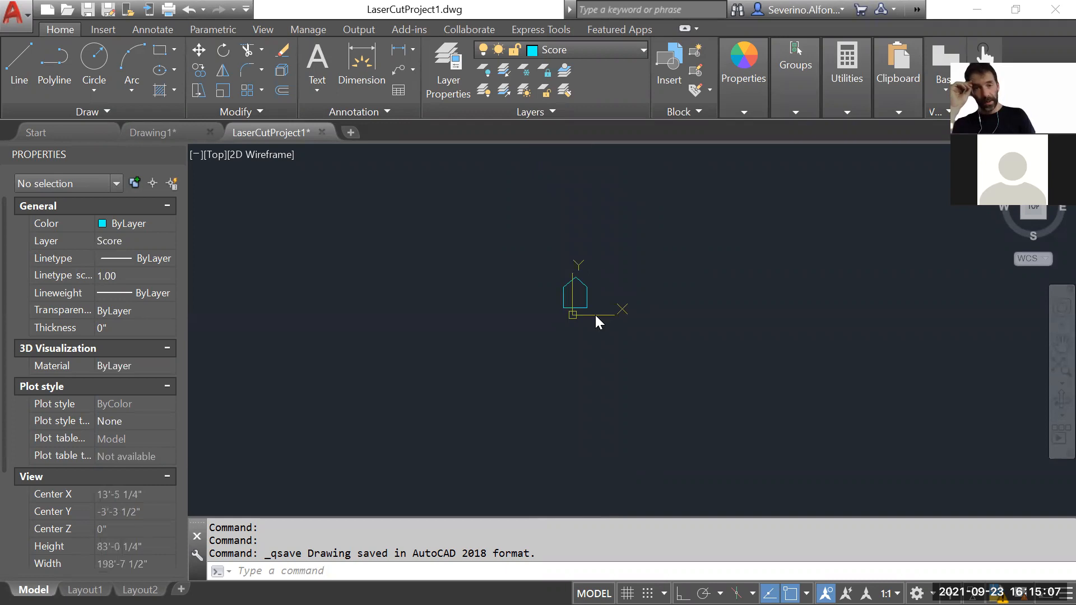
key("alt+Tab")
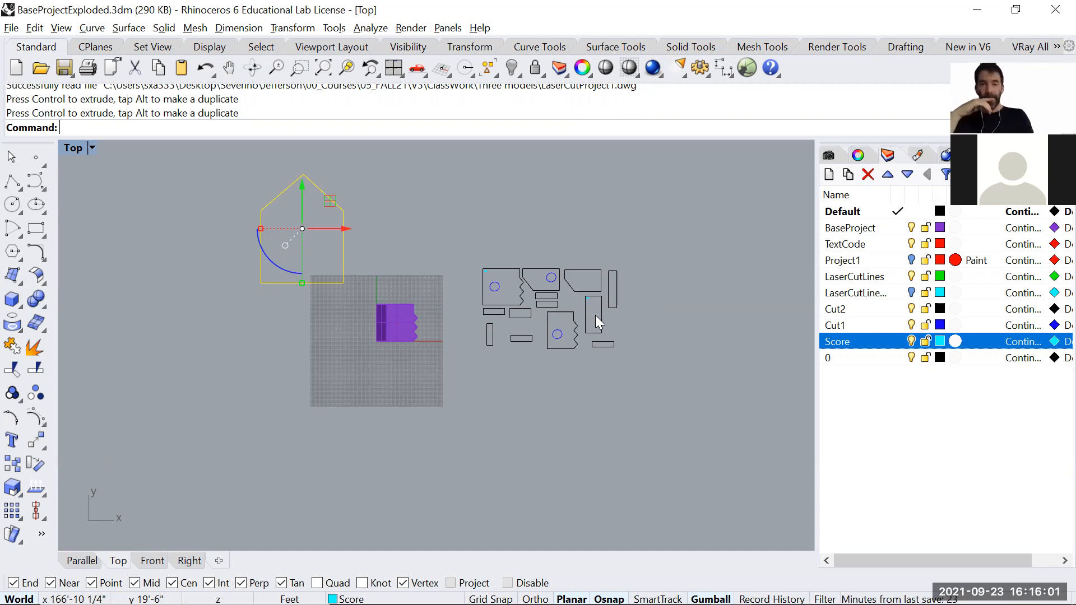
key("Escape")
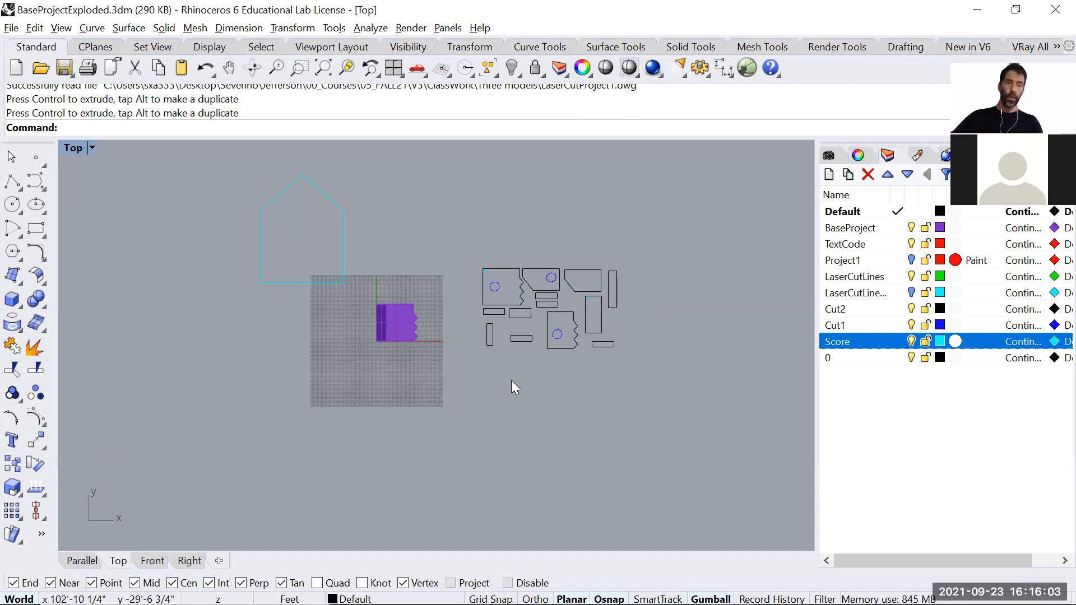
- Cycle through the model's viewports to Parallel, check the AutoCAD outline once more, and examine the base project up close in Rhino
right_click_drag(511, 380, 526, 399)
key("ctrl+Tab")
key("ctrl+Tab")
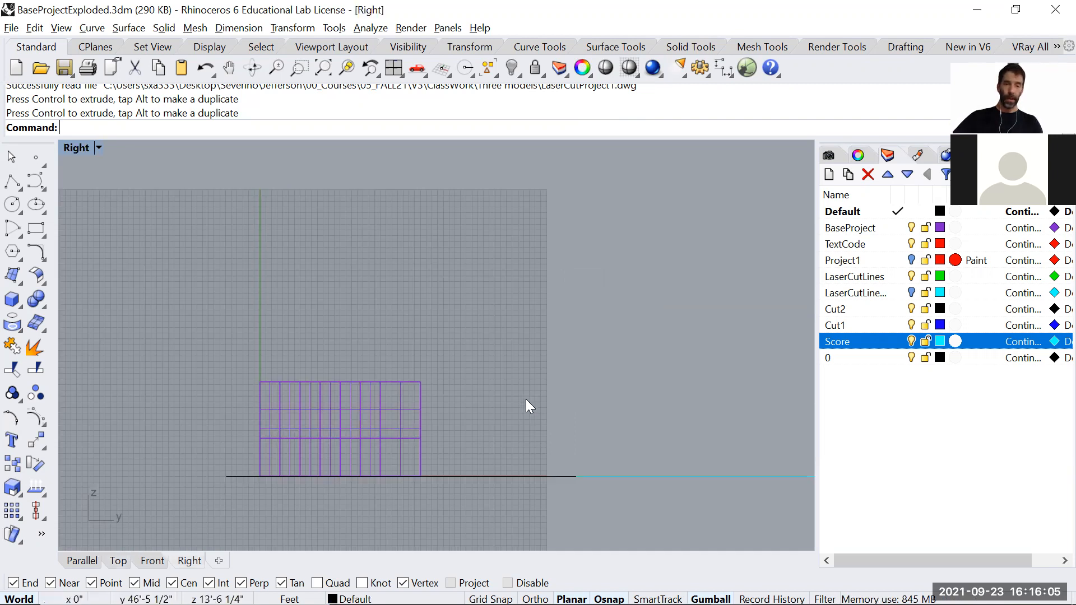
key("ctrl+Tab")
key("alt+Tab")
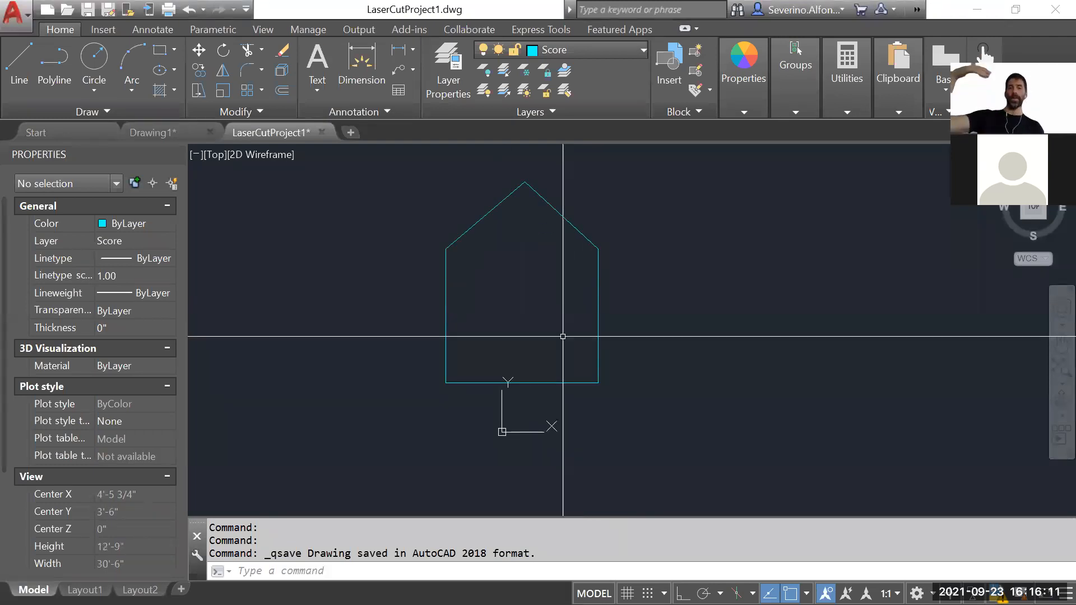
key("alt+Tab")
key("alt+Tab")
scroll(473, 384, "up", 5)
scroll(485, 387, "up", 5)
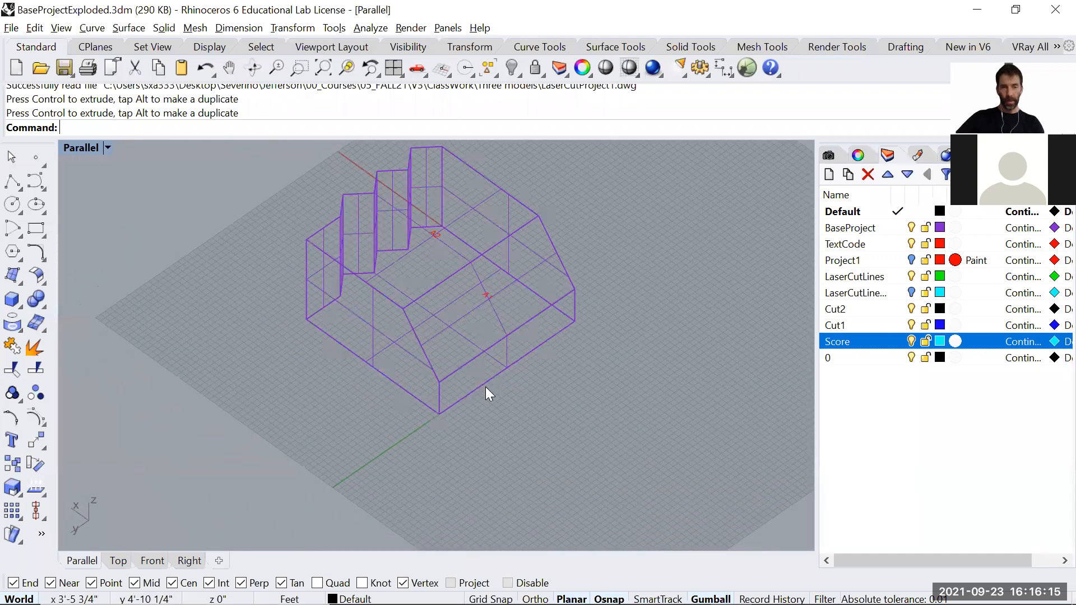
- Set the Parallel view to Shaded display and move the sloped front surface of the base project away from its body
left_click(478, 287)
middle_click(493, 254)
left_click(517, 253)
left_click_drag(478, 257, 608, 336)
left_click(502, 453)
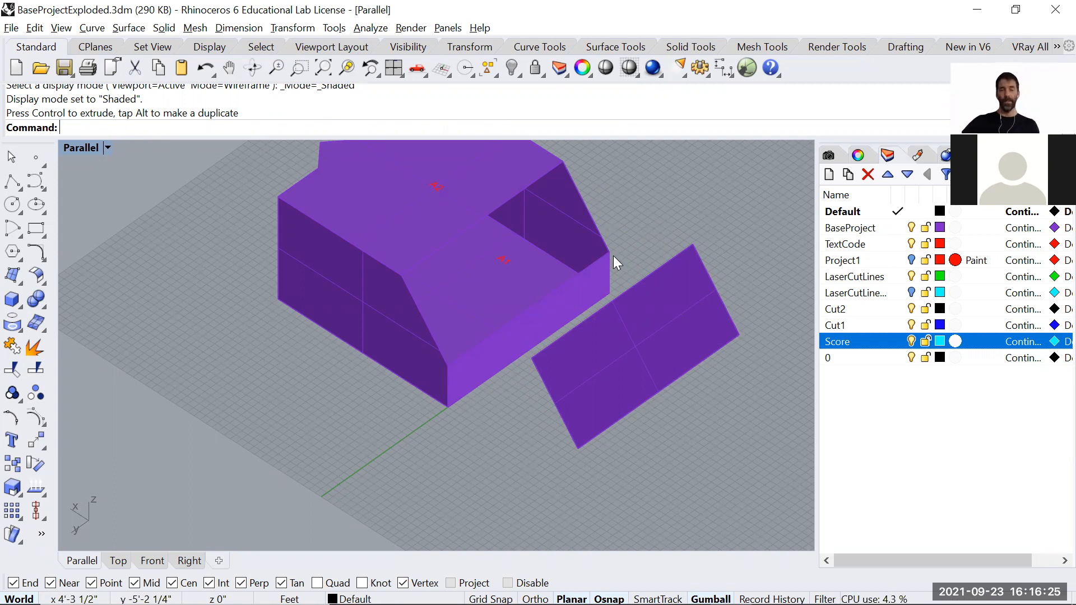
- Select the detached sloped surface, examine it together with the imported outline and laser-cut parts, and clear the selection
left_click(638, 361)
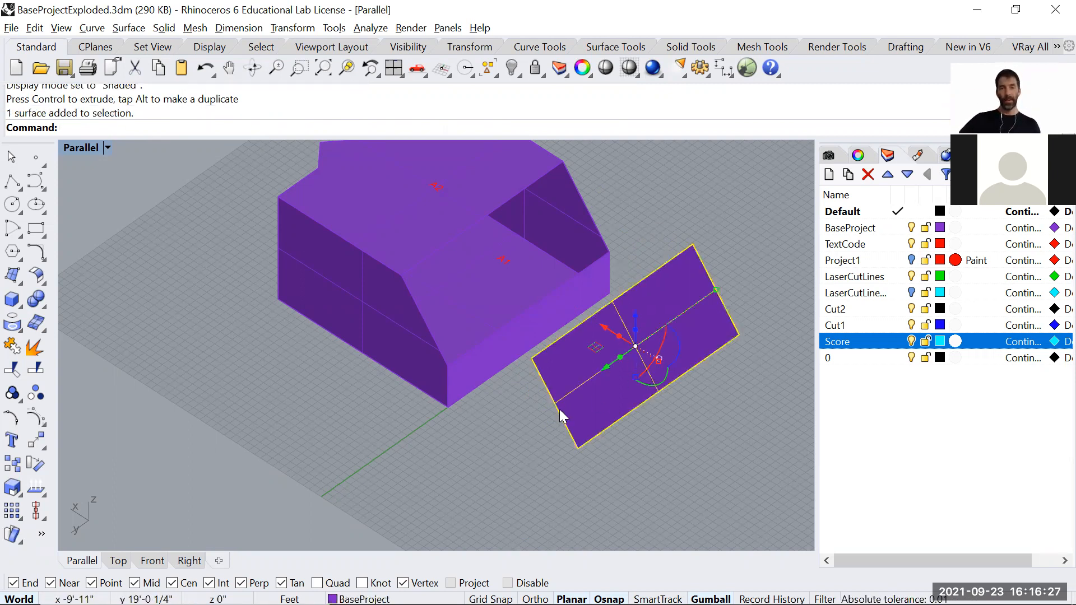
scroll(561, 415, "down", 2)
scroll(614, 451, "down", 2)
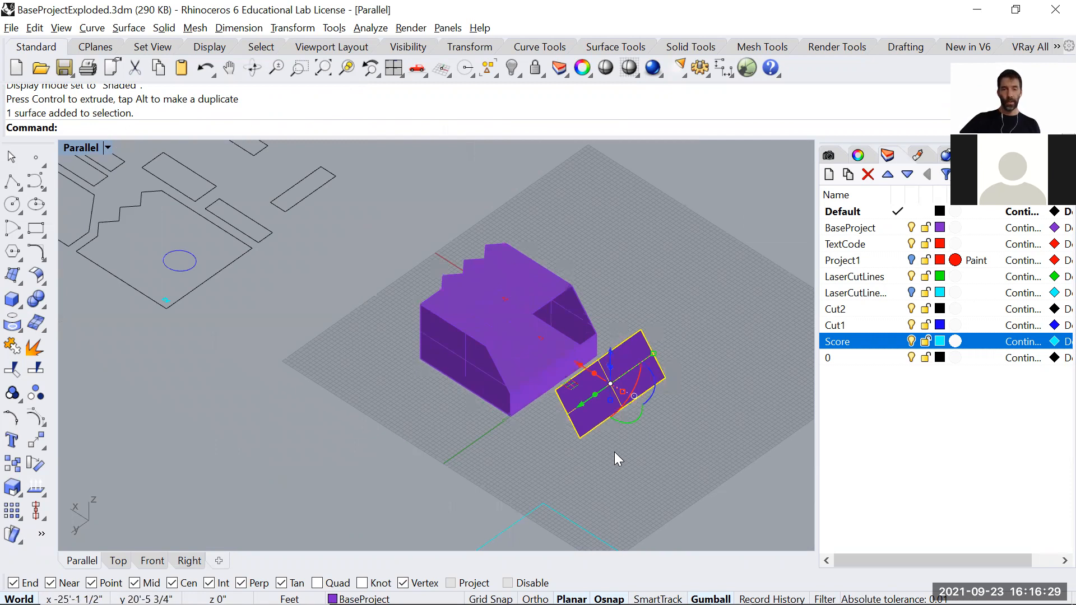
right_click_drag(614, 546, 611, 427, "shift")
scroll(611, 420, "down", 6)
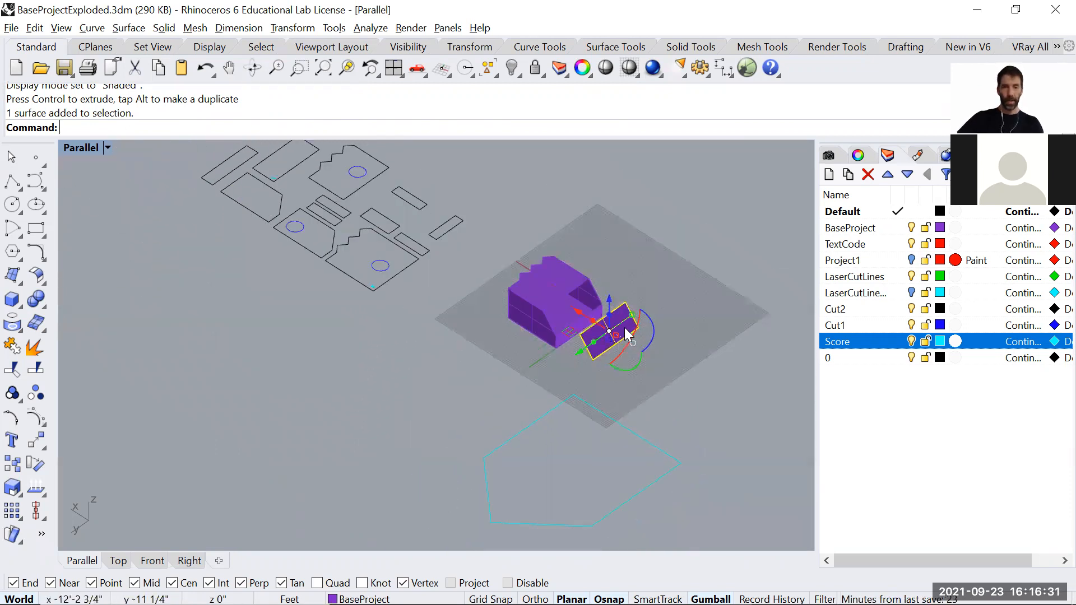
scroll(621, 327, "up", 6)
left_click(652, 231)
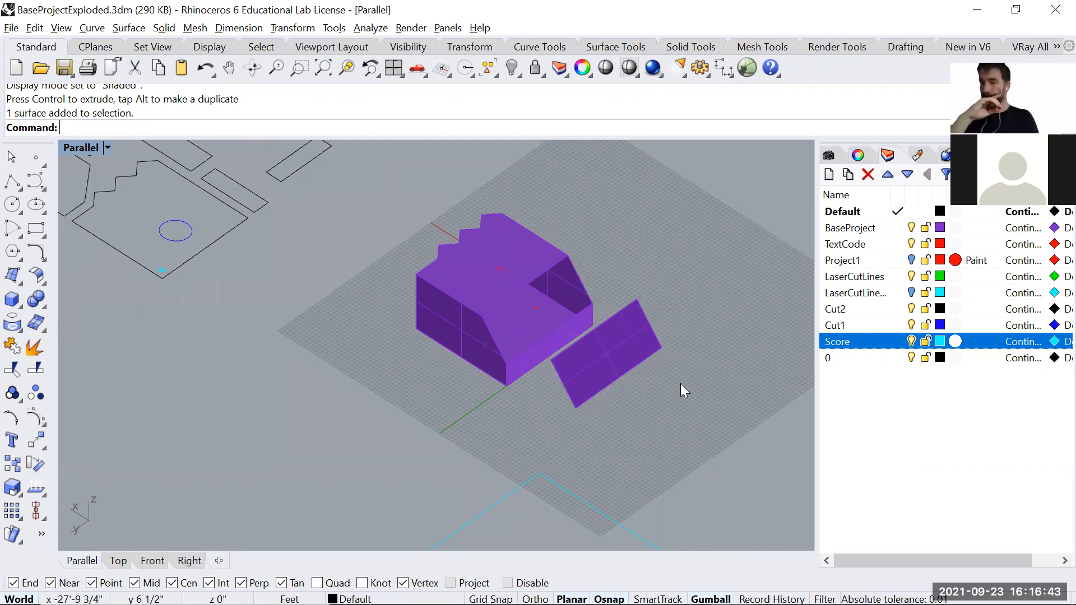
key("alt+Tab")
key("Tab")
key("Tab")
key("Tab")
key("Tab")
key("Tab")
key("Tab")
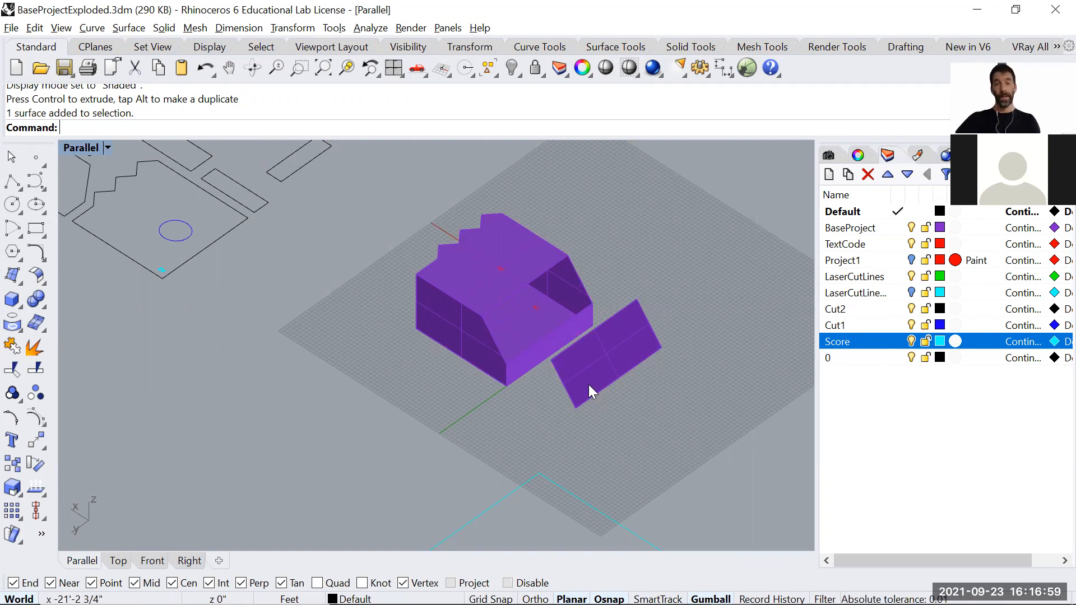
scroll(588, 385, "down", 3)
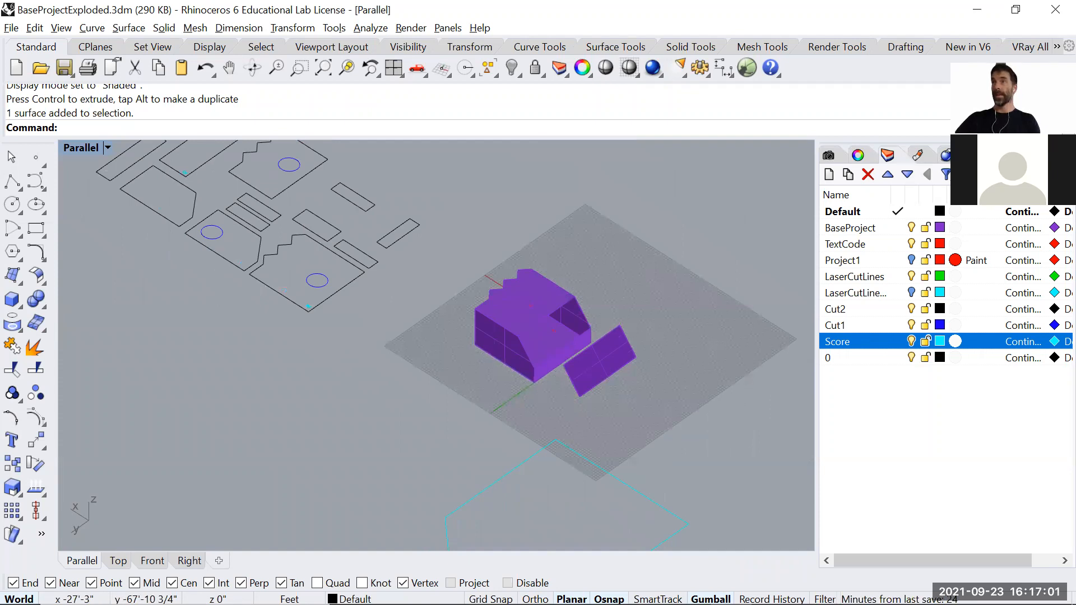